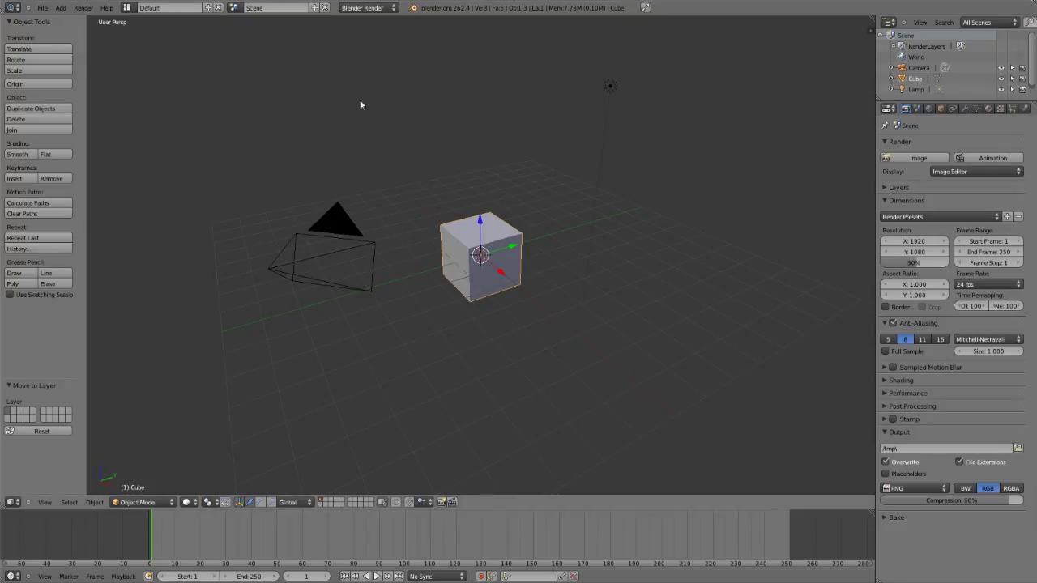
# Step: Open User Preferences from the File menu
pyautogui.click(42, 7)
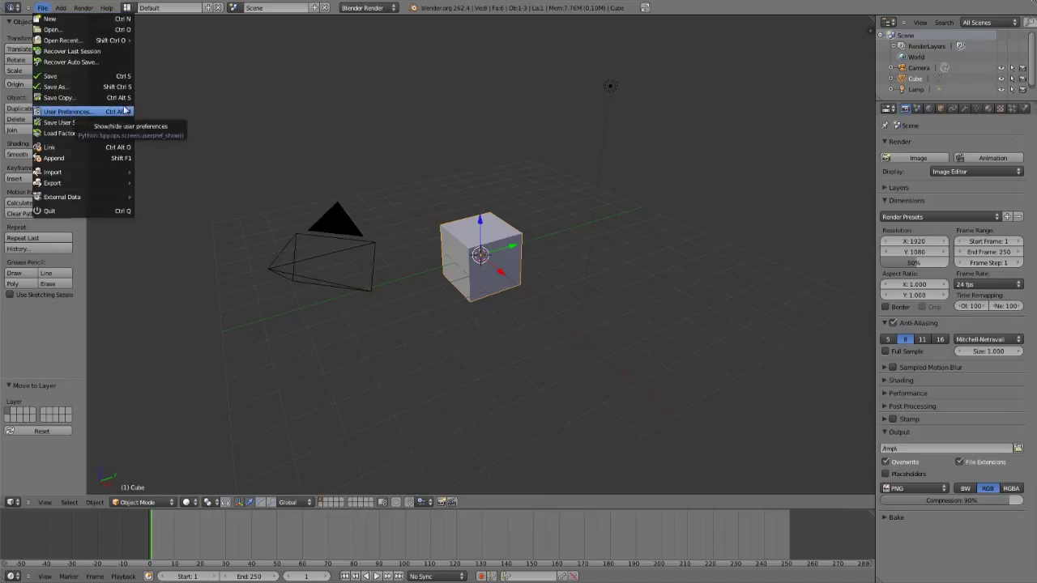
pyautogui.click(72, 114)
# Step: Centre the preferences window, go to Interface, and enable Rotate Around Selection
pyautogui.moveTo(279, 14); pyautogui.dragTo(497, 102)
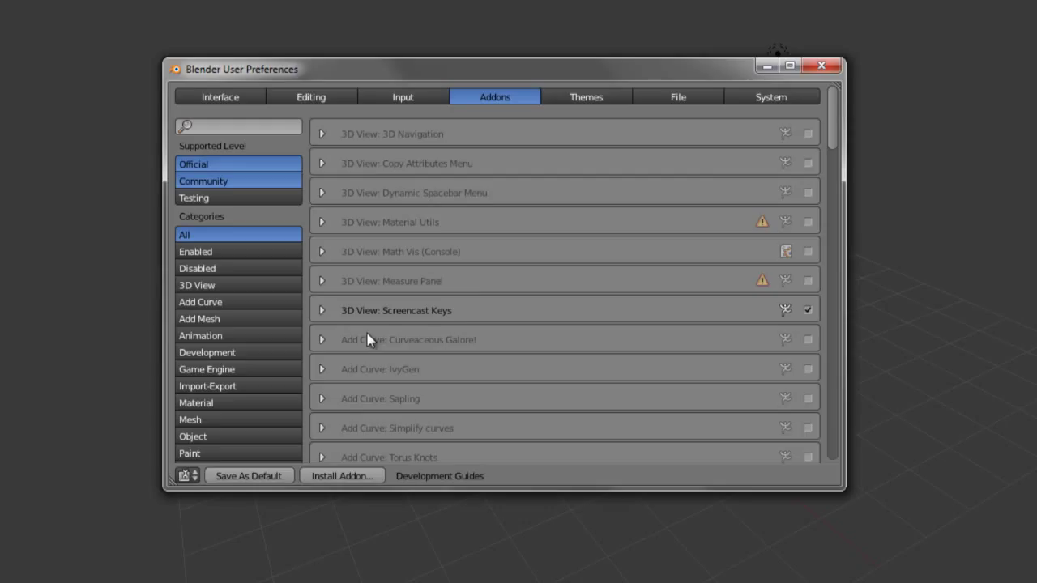
pyautogui.click(230, 98)
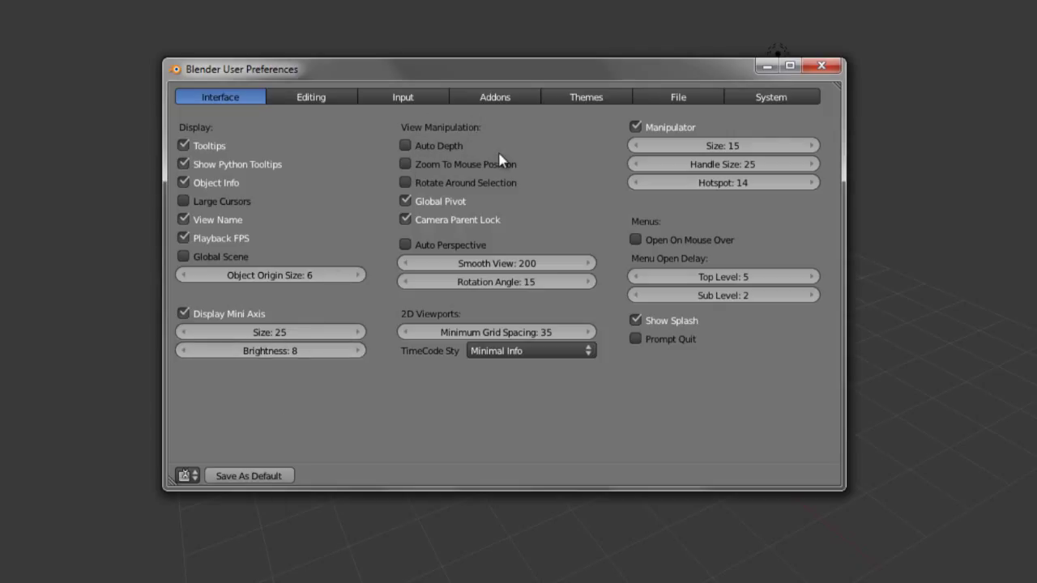
pyautogui.click(402, 185)
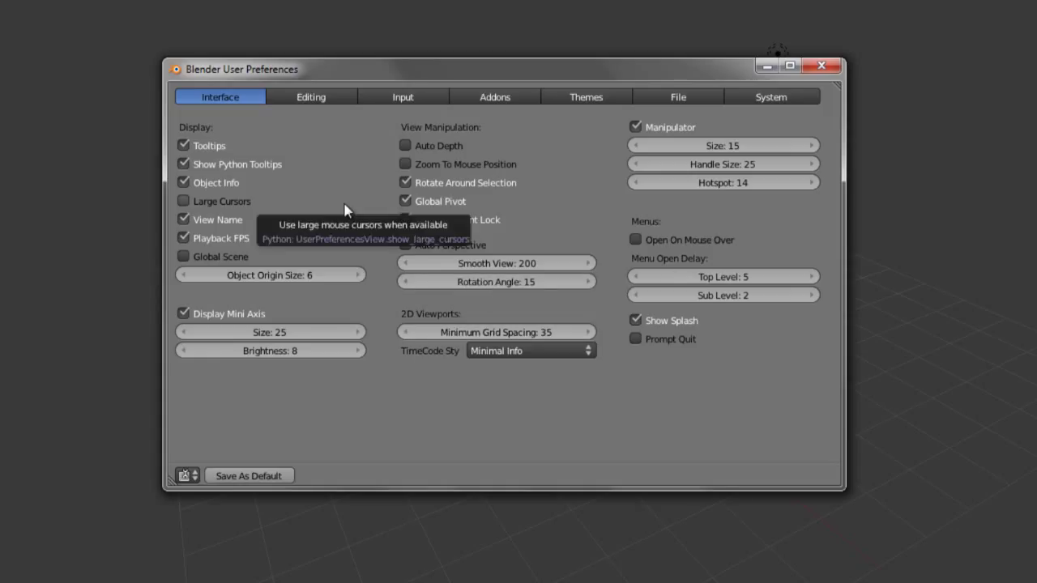
# Step: Switch the preferences to the Editing settings
pyautogui.click(309, 99)
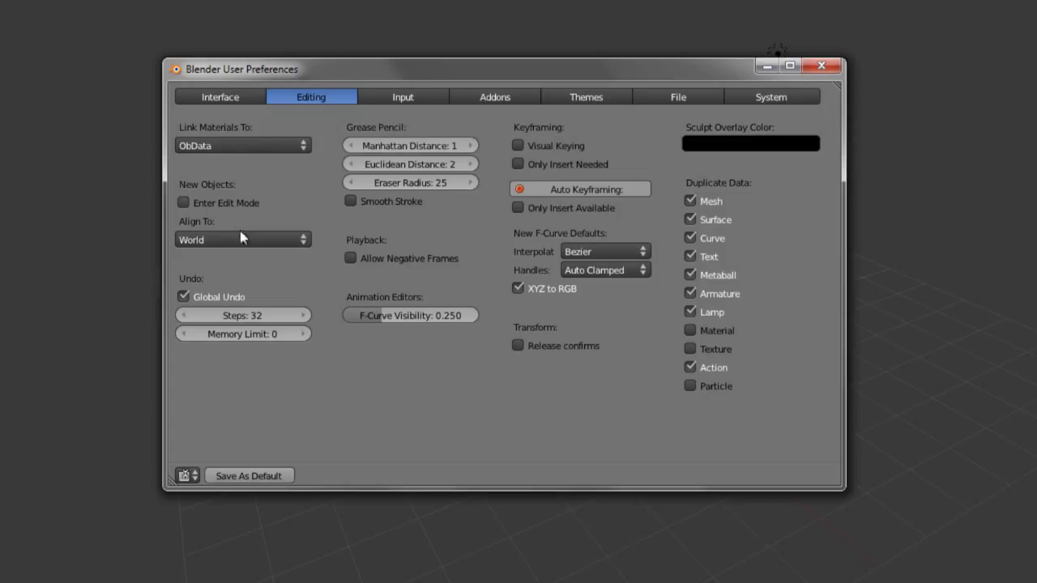
# Step: Inspect the Link Materials To and Align To choices unchanged, then go to Input settings
pyautogui.click(302, 149)
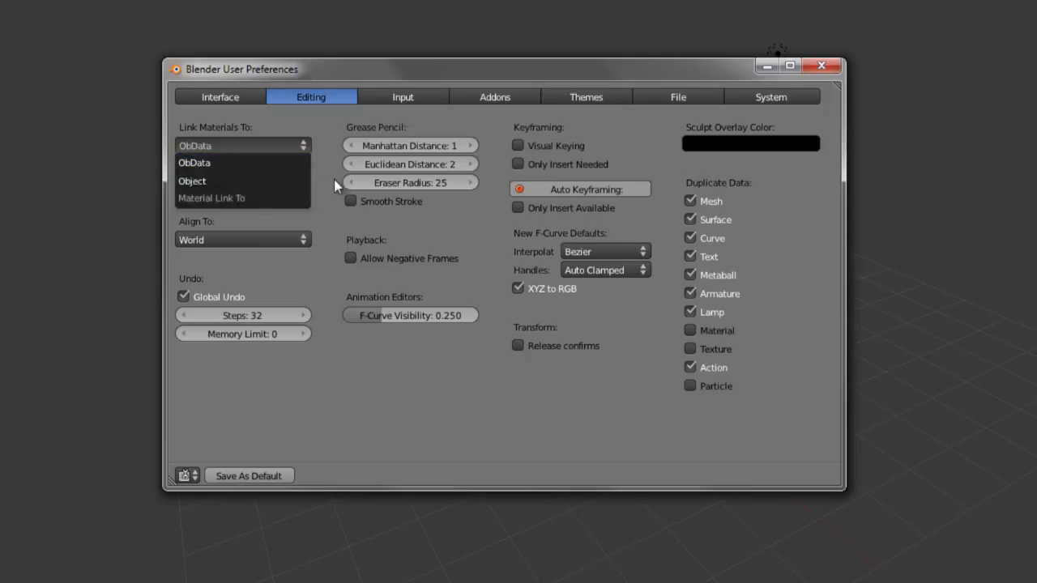
pyautogui.click(261, 238)
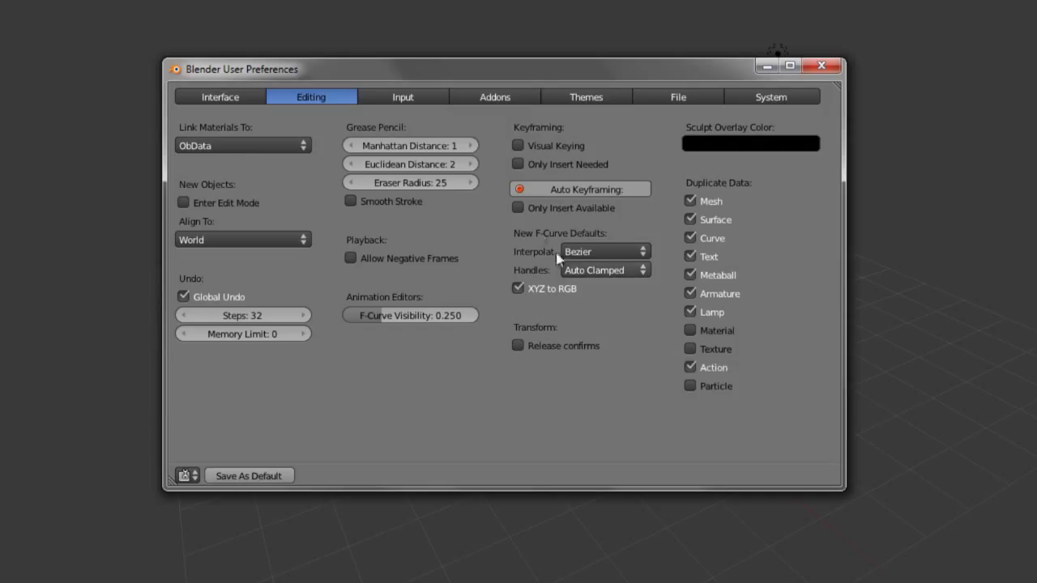
pyautogui.click(415, 99)
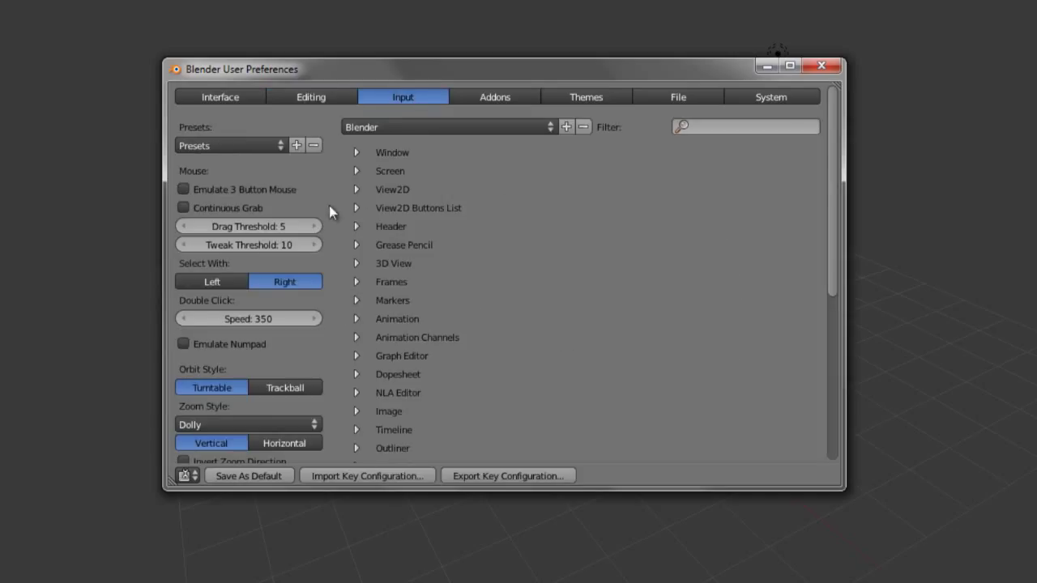
# Step: Browse the input Presets list, looking over the Maya preset
pyautogui.click(242, 143)
pyautogui.click(236, 162)
pyautogui.click(254, 144)
pyautogui.click(267, 148)
# Step: Enable Emulate 3 Button Mouse, Continuous Grab and Emulate Numpad
pyautogui.click(220, 189)
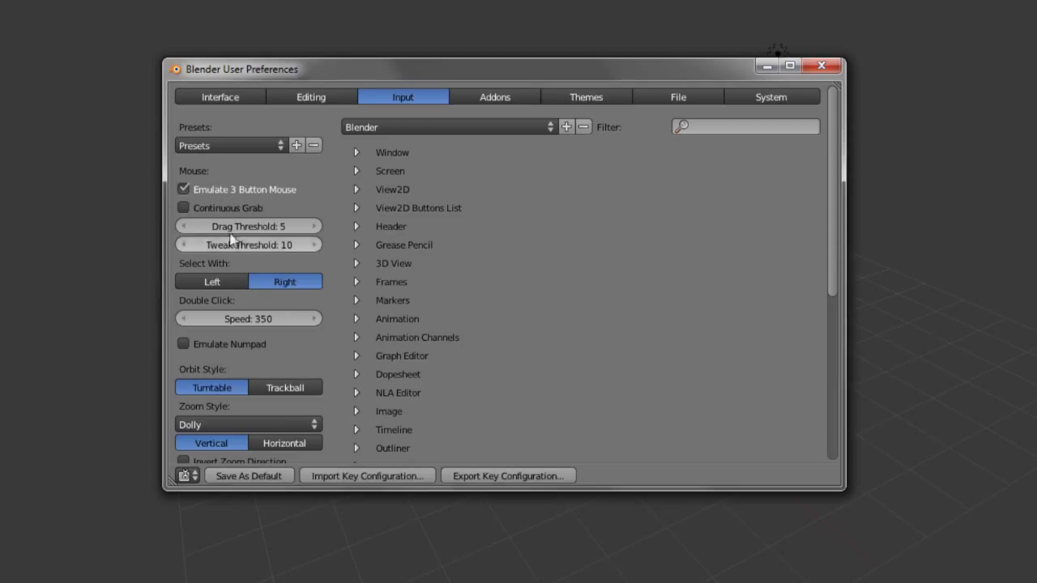
pyautogui.click(184, 208)
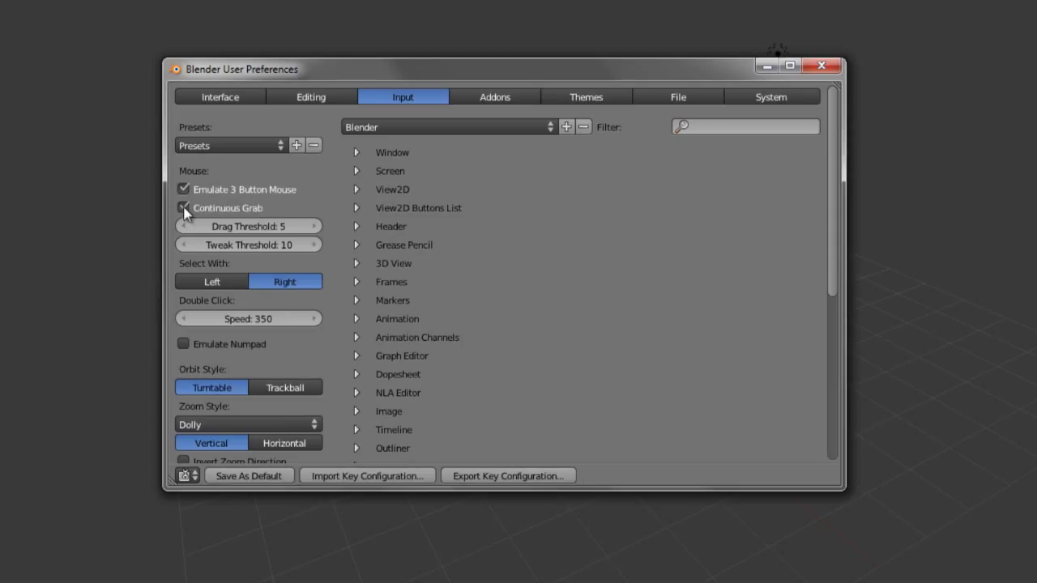
pyautogui.click(190, 346)
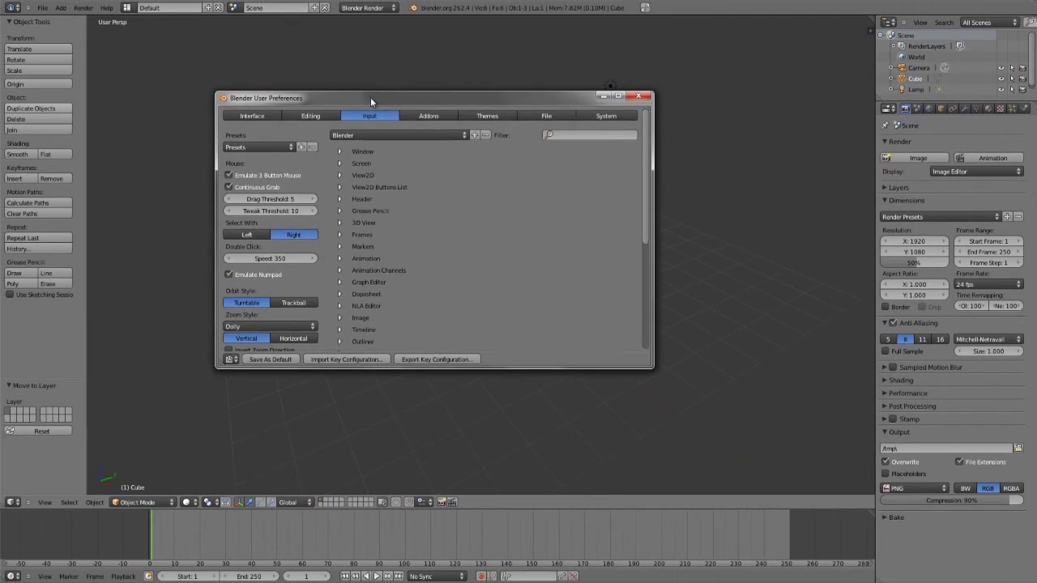
pyautogui.moveTo(370, 101); pyautogui.dragTo(641, 110)
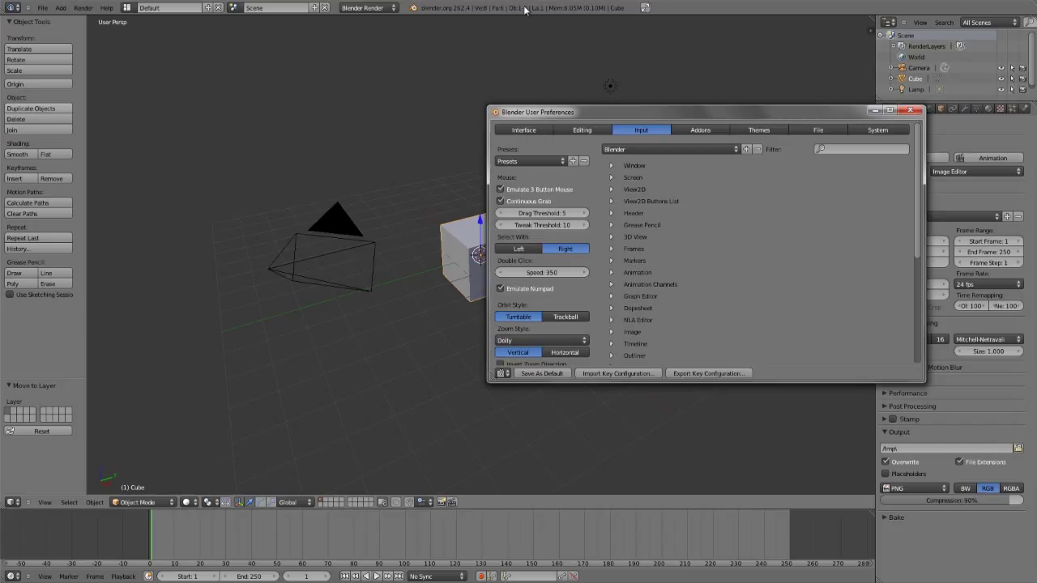
# Step: Return to the main window and orbit and zoom around the cube
pyautogui.click(525, 9)
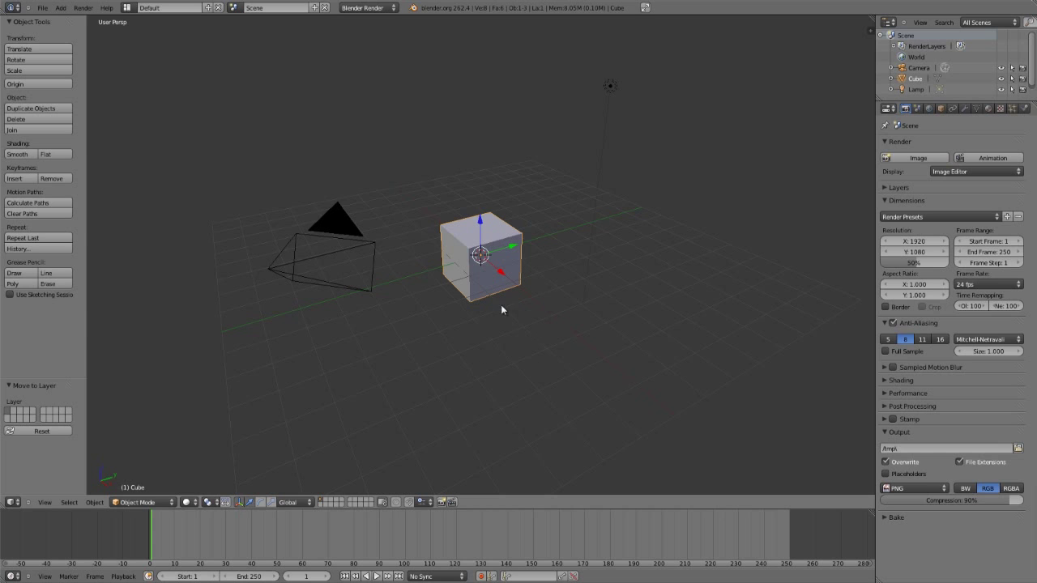
pyautogui.moveTo(439, 339); pyautogui.dragTo(508, 287, button='middle')
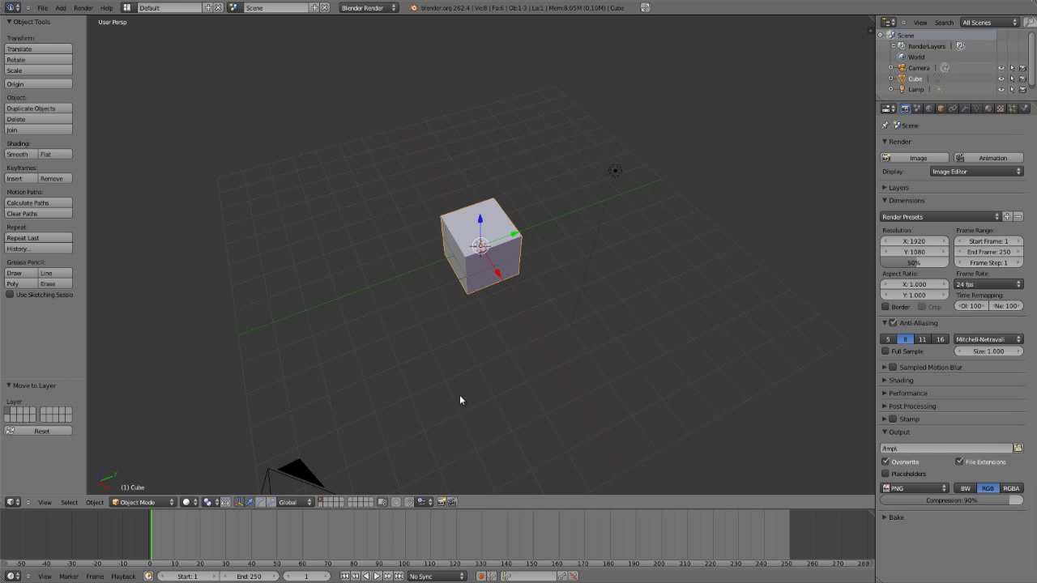
pyautogui.scroll(-8, 505, 285)
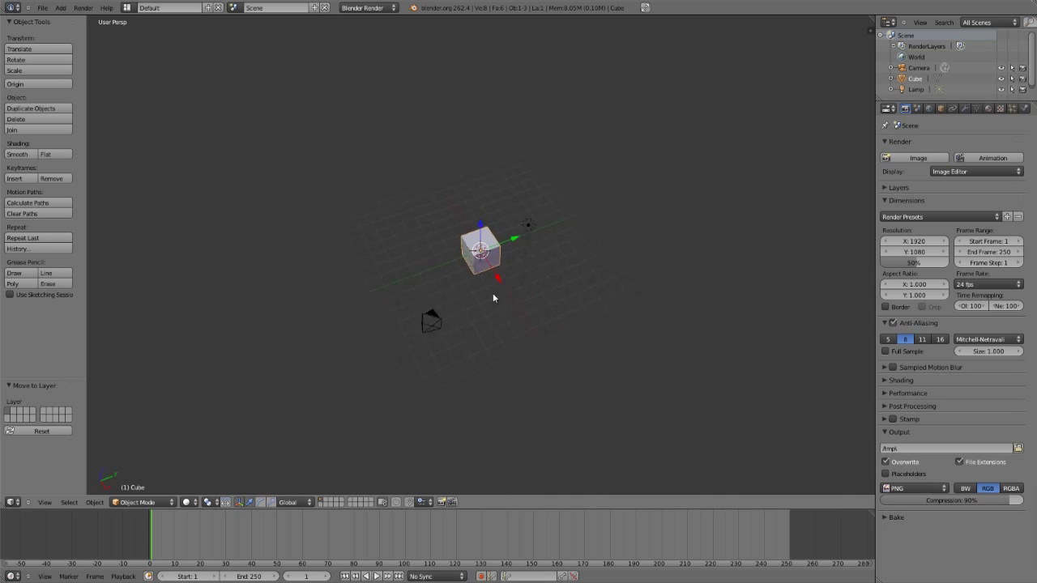
pyautogui.scroll(13, 504, 282)
pyautogui.scroll(-6, 458, 353)
pyautogui.scroll(5, 405, 433)
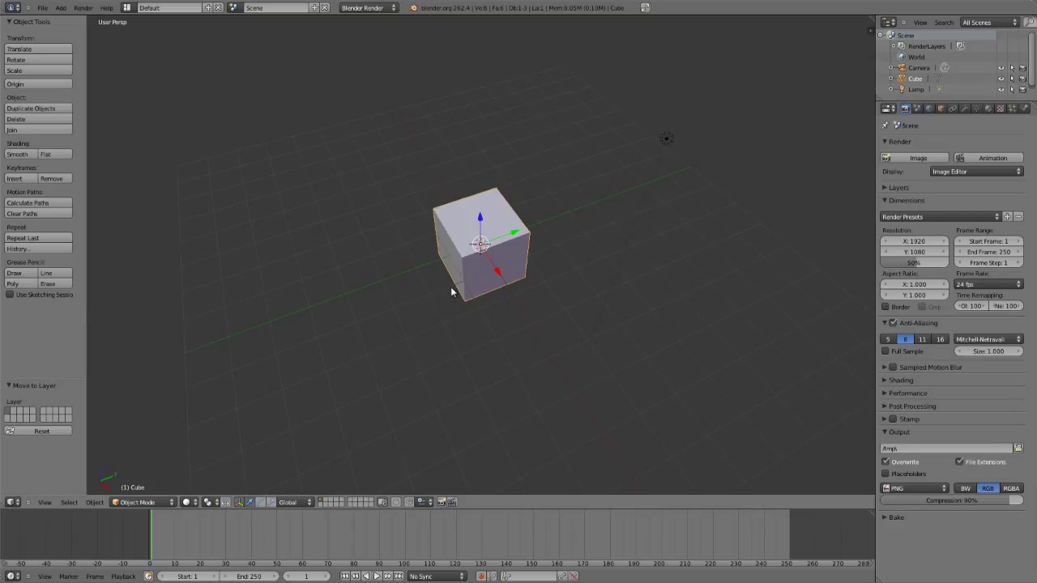
# Step: Test grabbing the cube, cancel so it stays at the origin, and reopen preferences
pyautogui.hotkey('ctrl', 'alt', 'u')
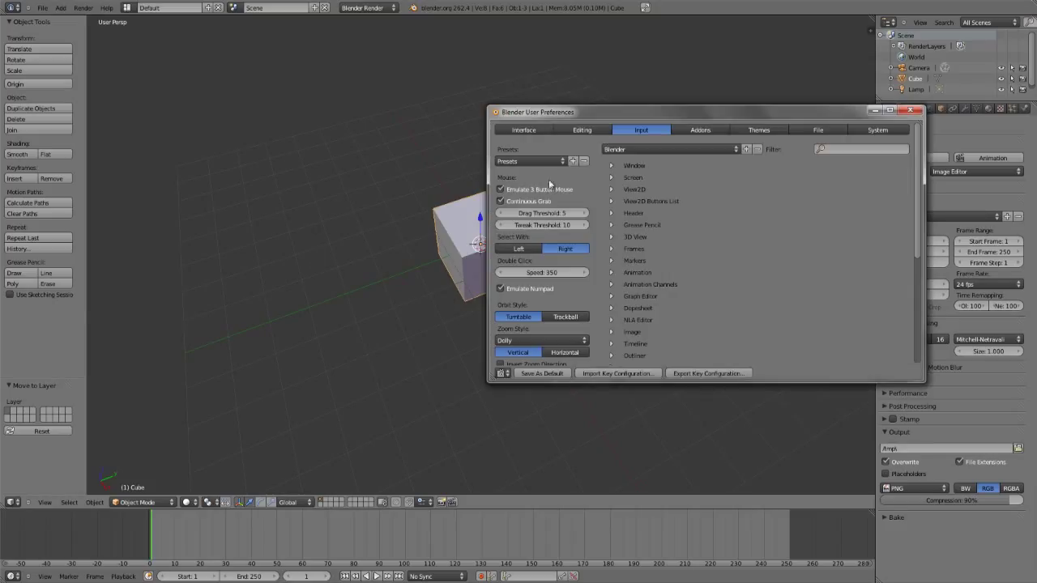
pyautogui.click(624, 24)
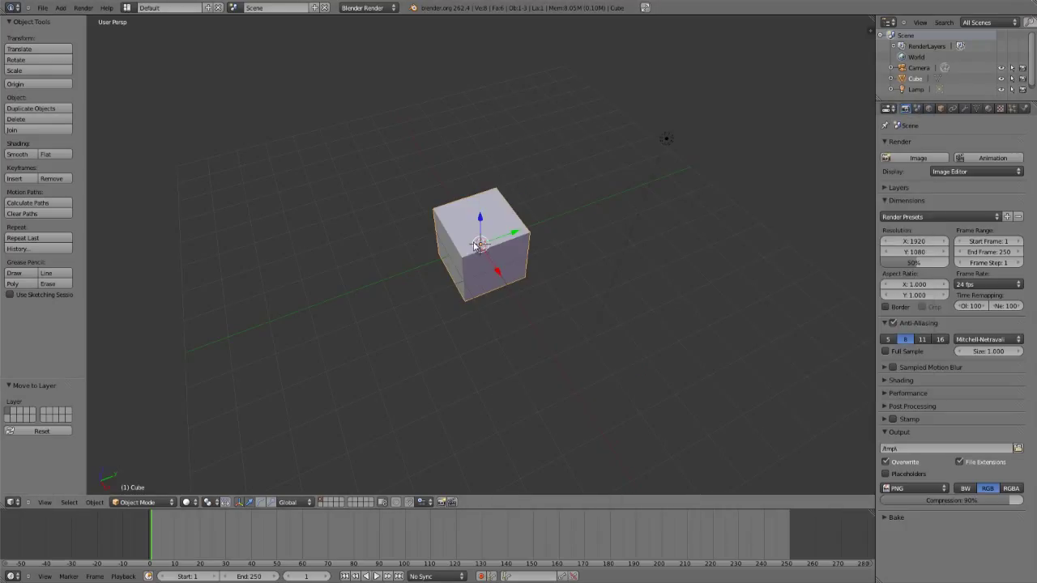
pyautogui.press('g')
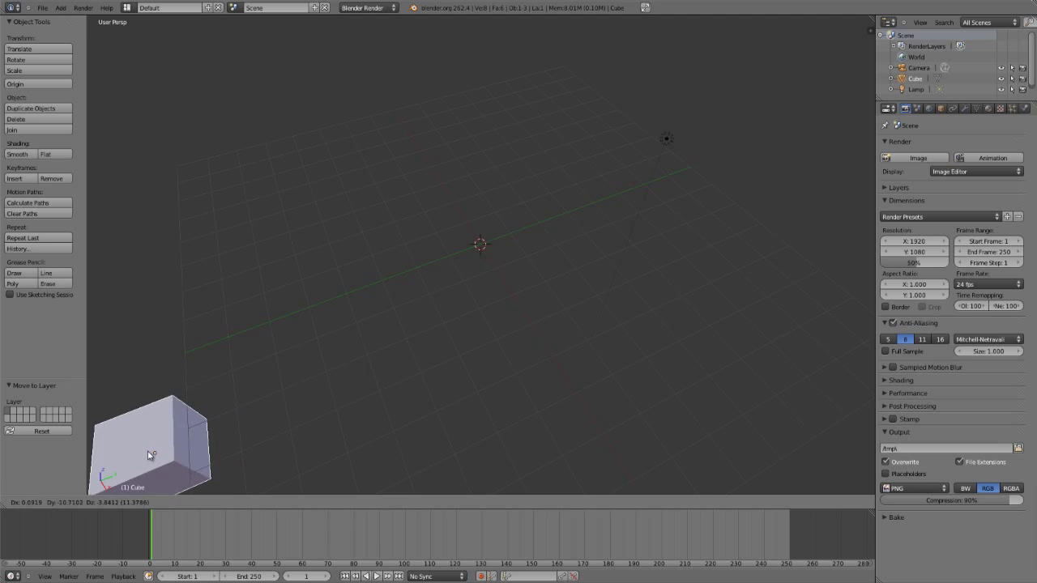
pyautogui.press('Escape')
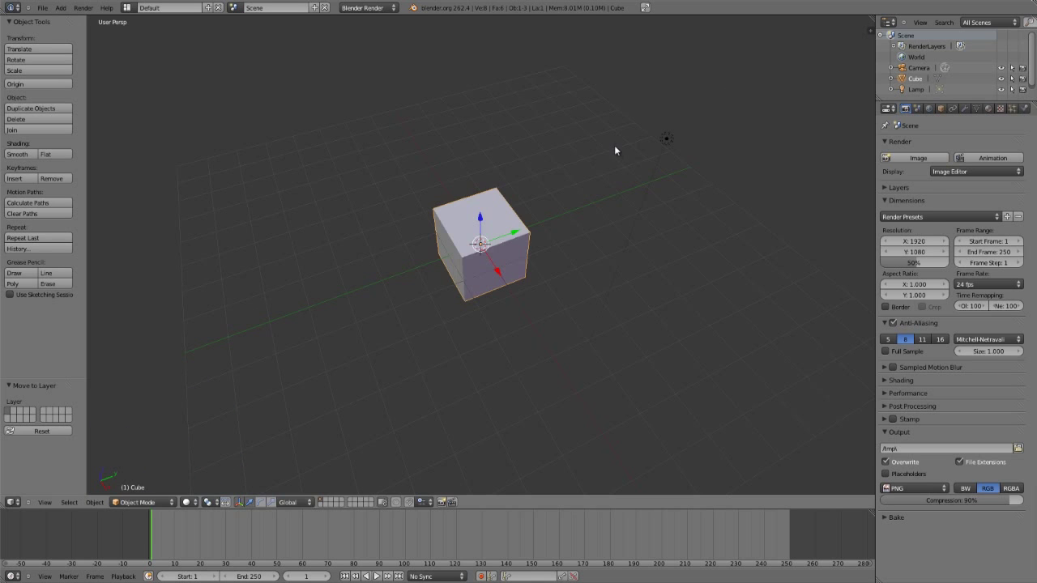
pyautogui.hotkey('ctrl', 'alt', 'u')
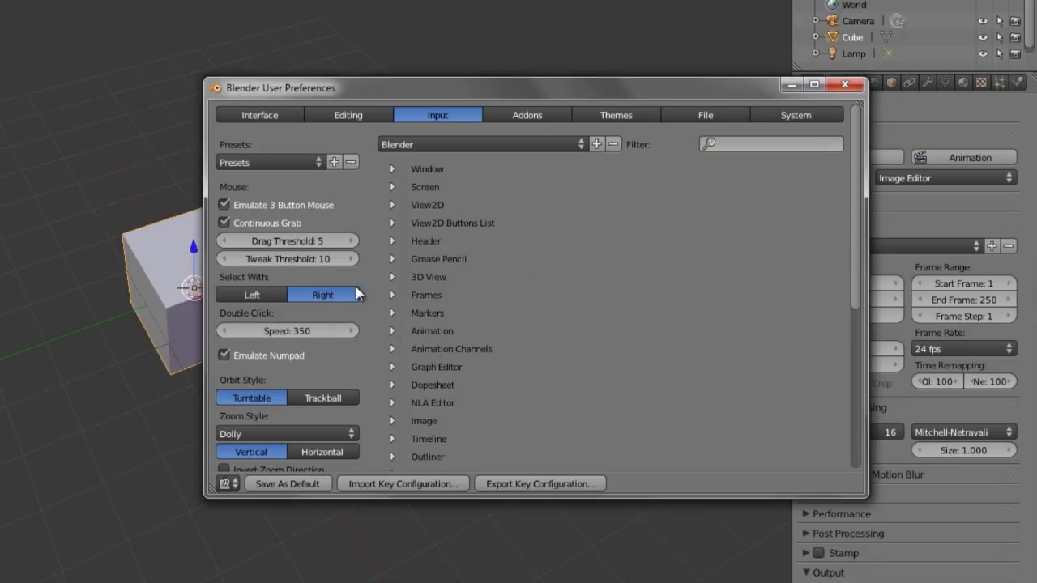
pyautogui.scroll(-3, 374, 336)
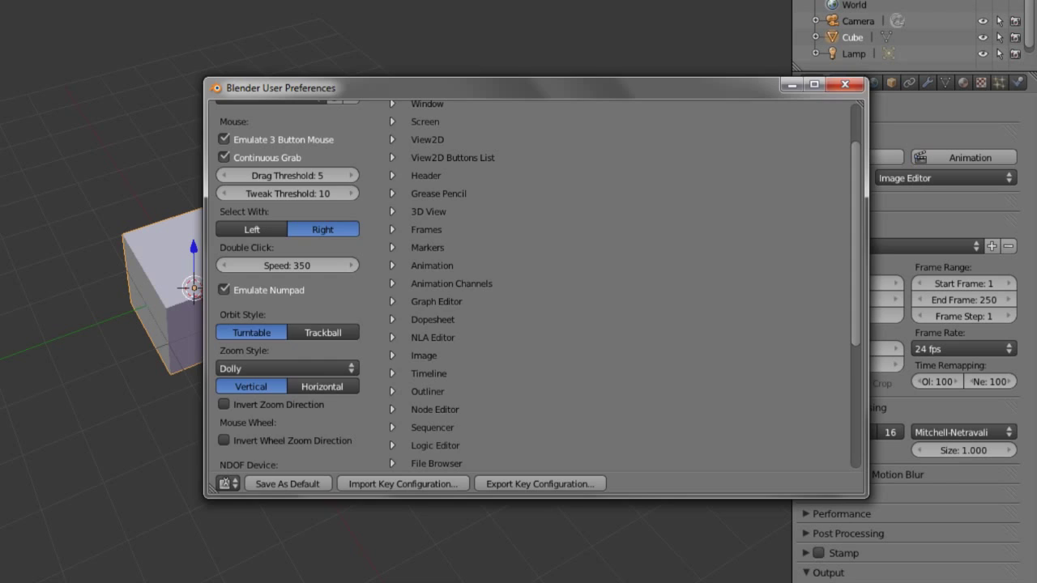
pyautogui.click(845, 84)
pyautogui.moveTo(278, 283); pyautogui.dragTo(231, 314, button='middle')
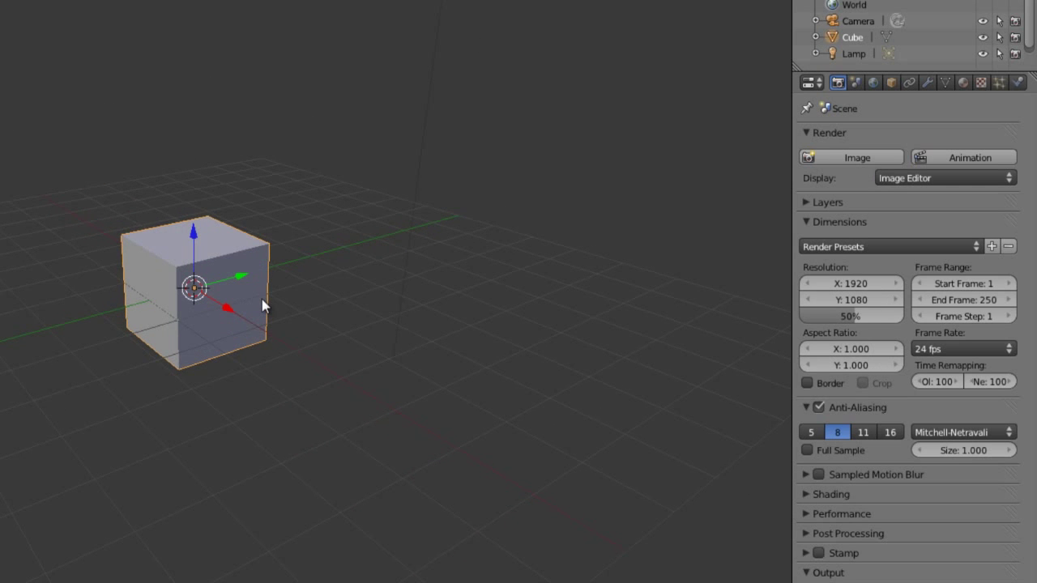
# Step: Switch to top, front, then top view via emulated numpad 7/1/7, and reopen preferences
pyautogui.press('KP_7')
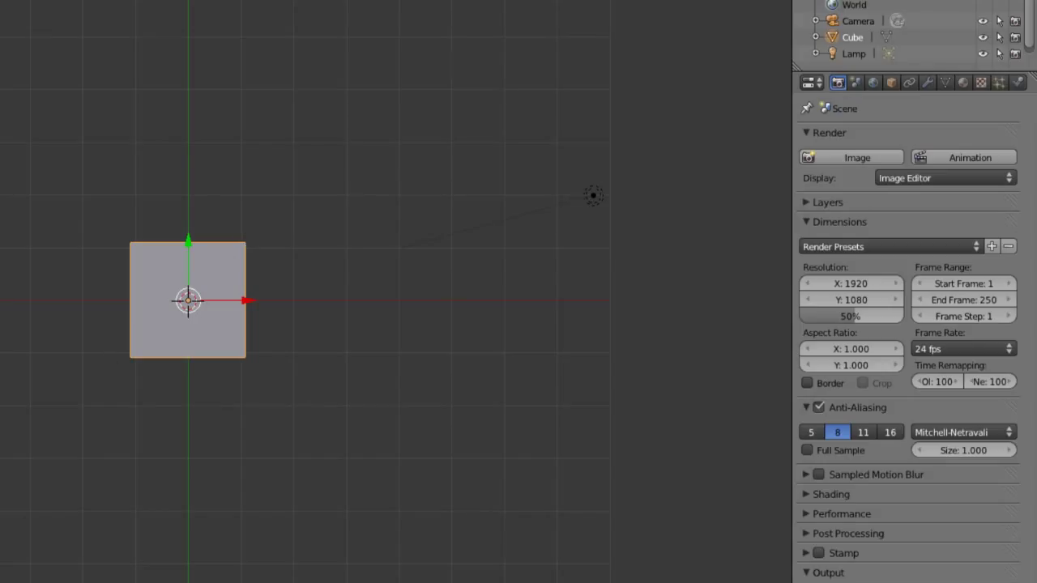
pyautogui.press('KP_1')
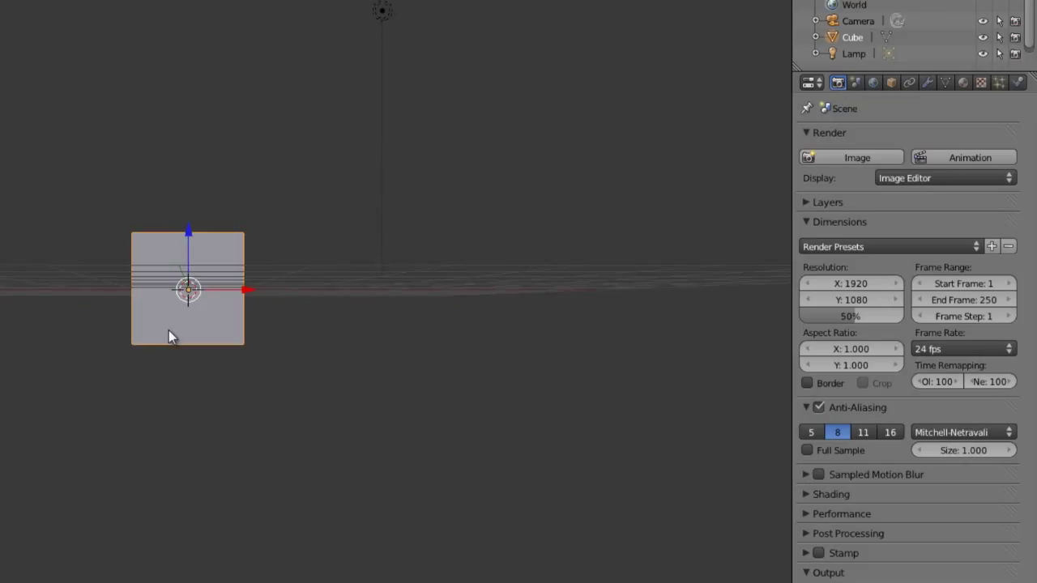
pyautogui.press('KP_7')
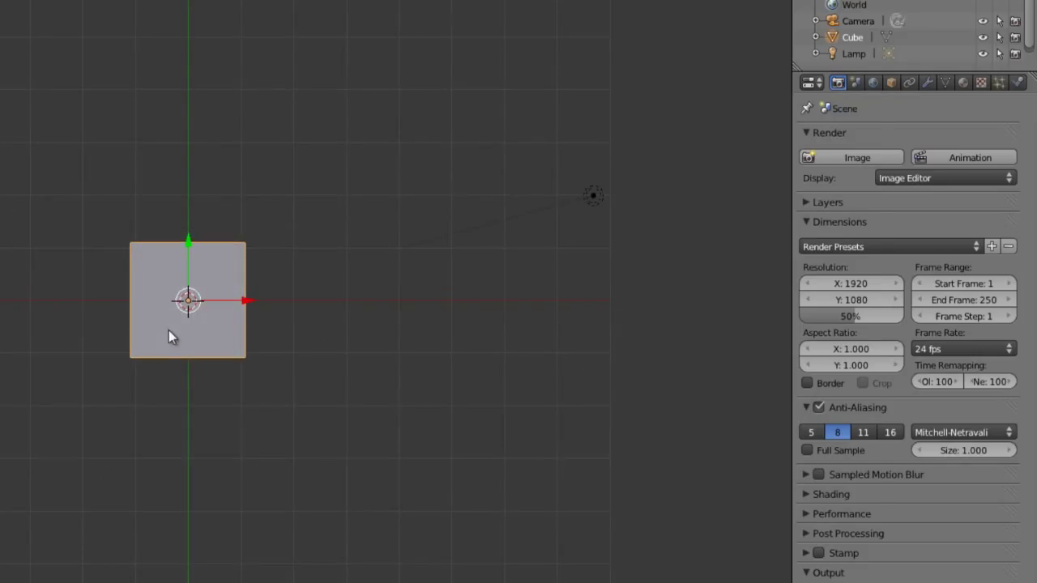
pyautogui.hotkey('ctrl', 'alt', 'u')
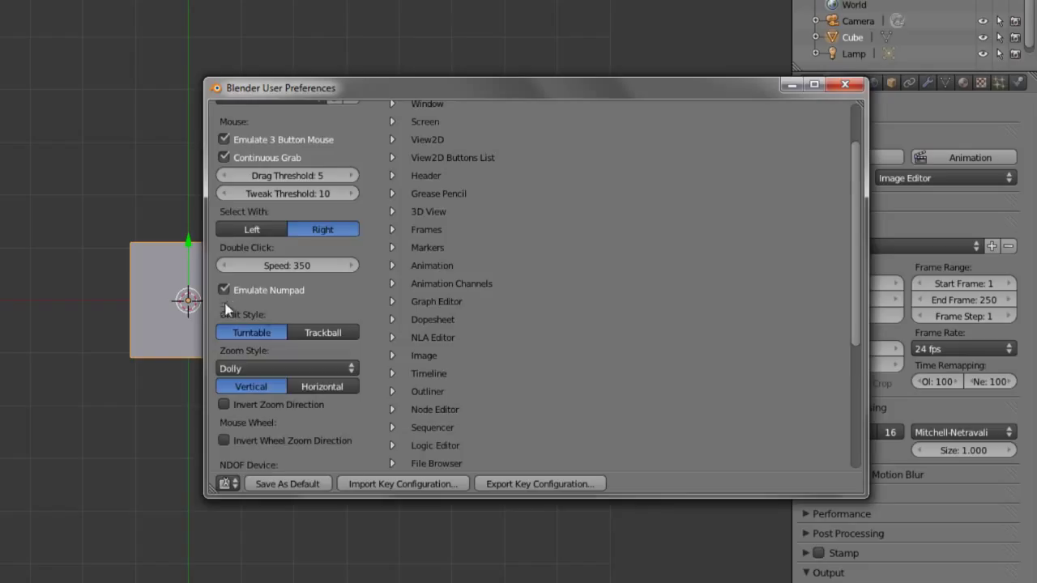
pyautogui.scroll(-2, 227, 309)
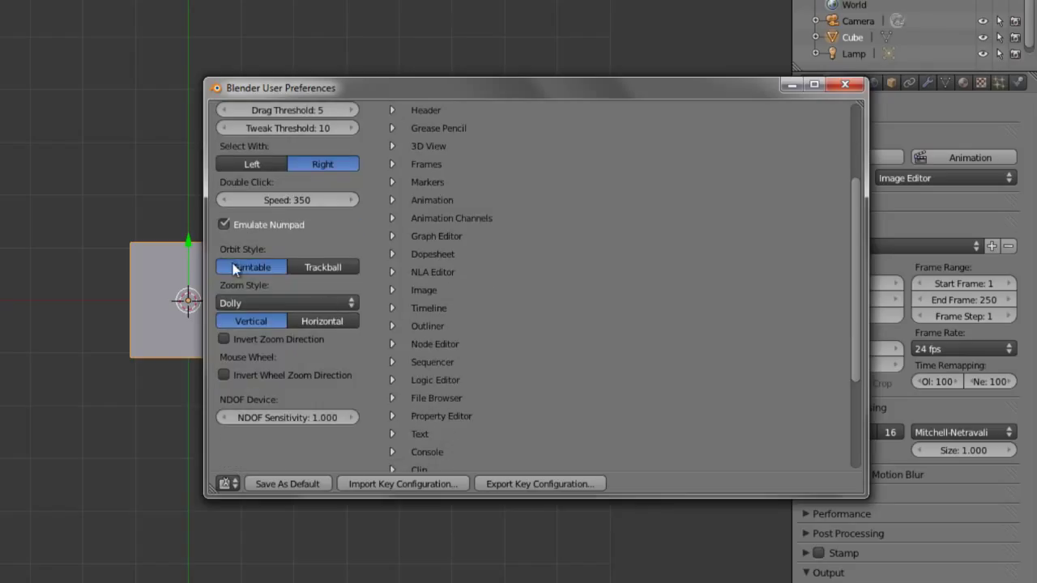
pyautogui.click(296, 301)
pyautogui.click(311, 305)
pyautogui.scroll(4, 459, 329)
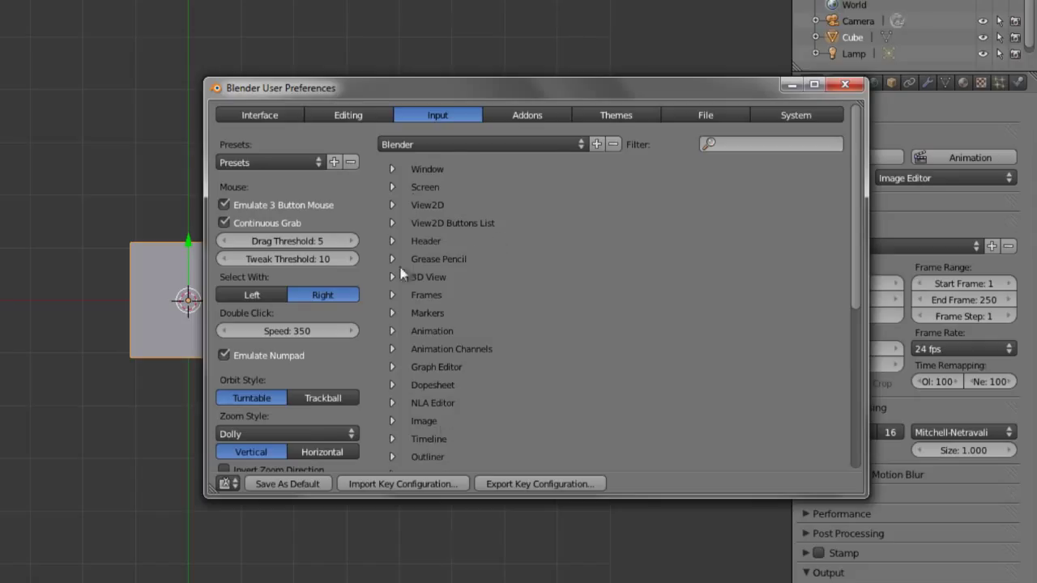
pyautogui.click(547, 115)
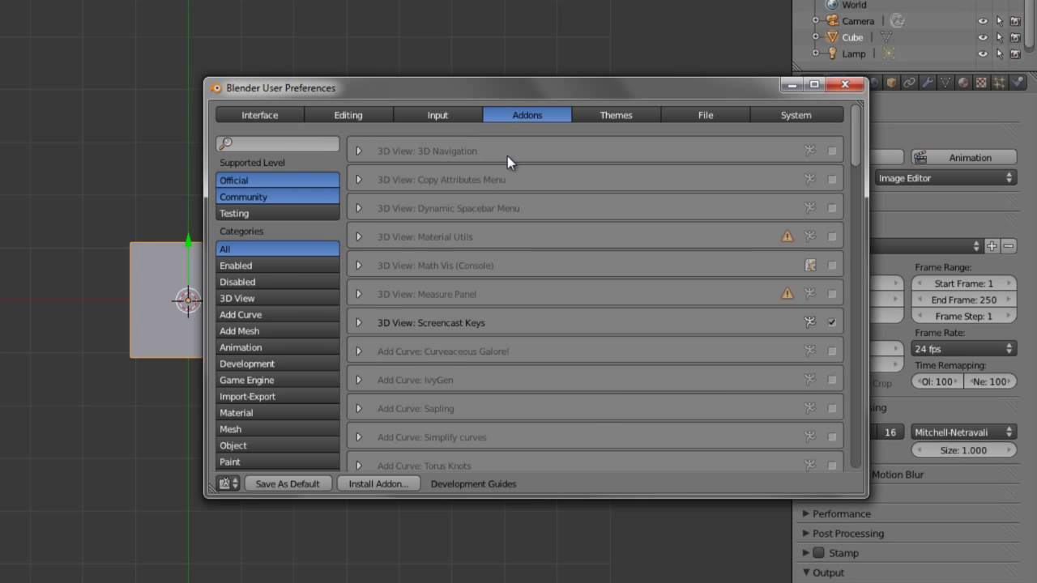
# Step: Scroll the add-ons list, then start an Install Add-on and cancel it
pyautogui.scroll(-15, 565, 213)
pyautogui.scroll(-8, 617, 326)
pyautogui.moveTo(854, 256)
pyautogui.mouseDown()
pyautogui.moveTo(855, 418)
pyautogui.moveTo(878, 95)
pyautogui.mouseUp()
pyautogui.click(380, 482)
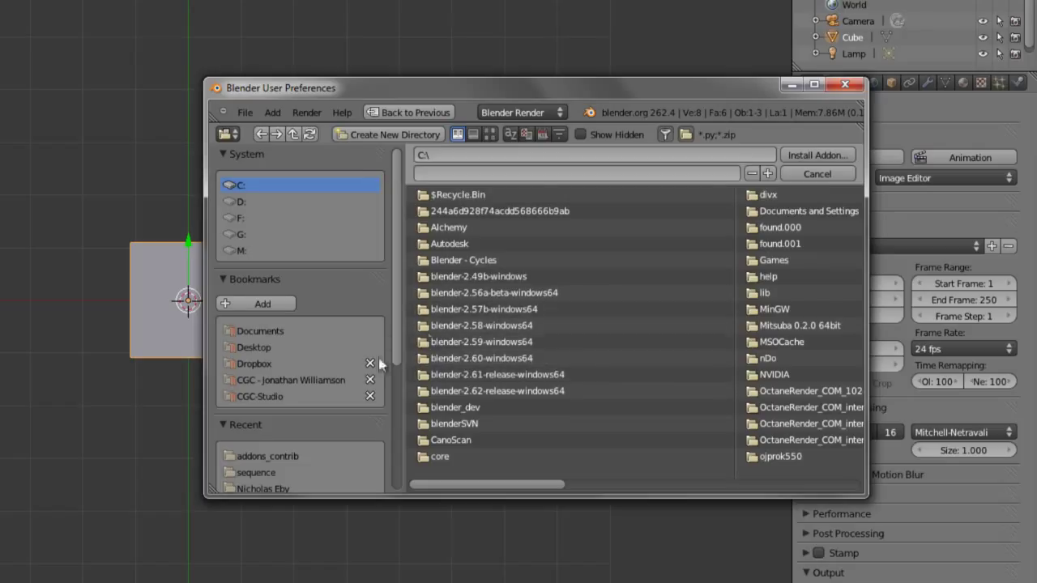
pyautogui.click(817, 174)
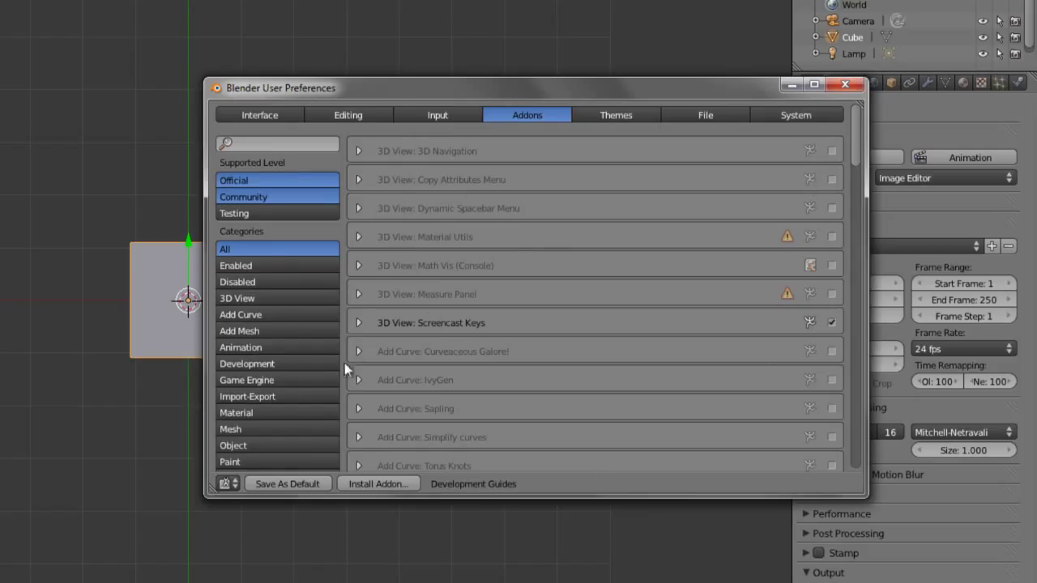
# Step: Scroll through the add-ons again and move on to the Themes tab
pyautogui.scroll(-2, 246, 352)
pyautogui.scroll(-1, 252, 381)
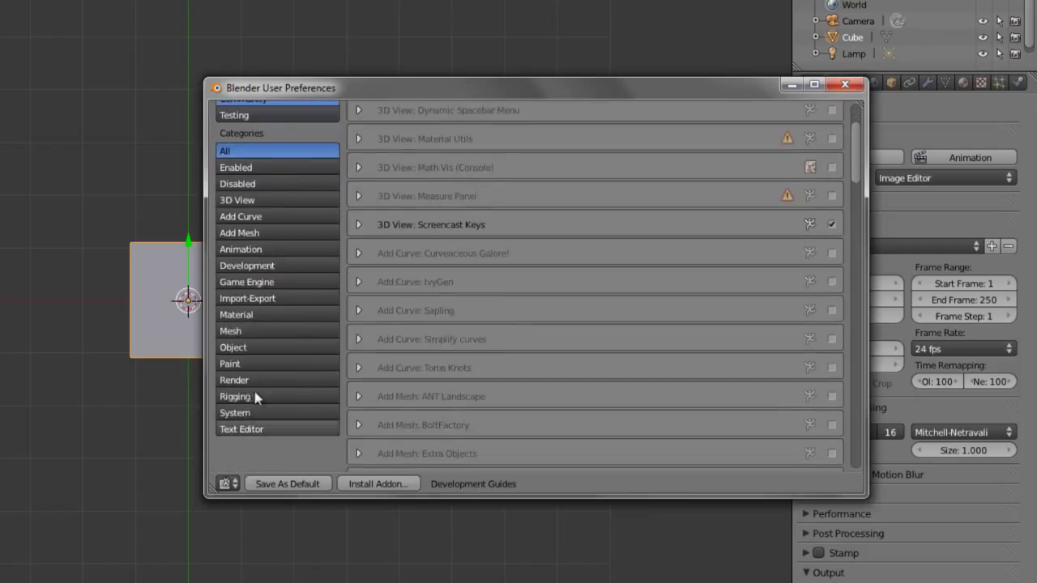
pyautogui.scroll(2, 288, 209)
pyautogui.scroll(1, 290, 211)
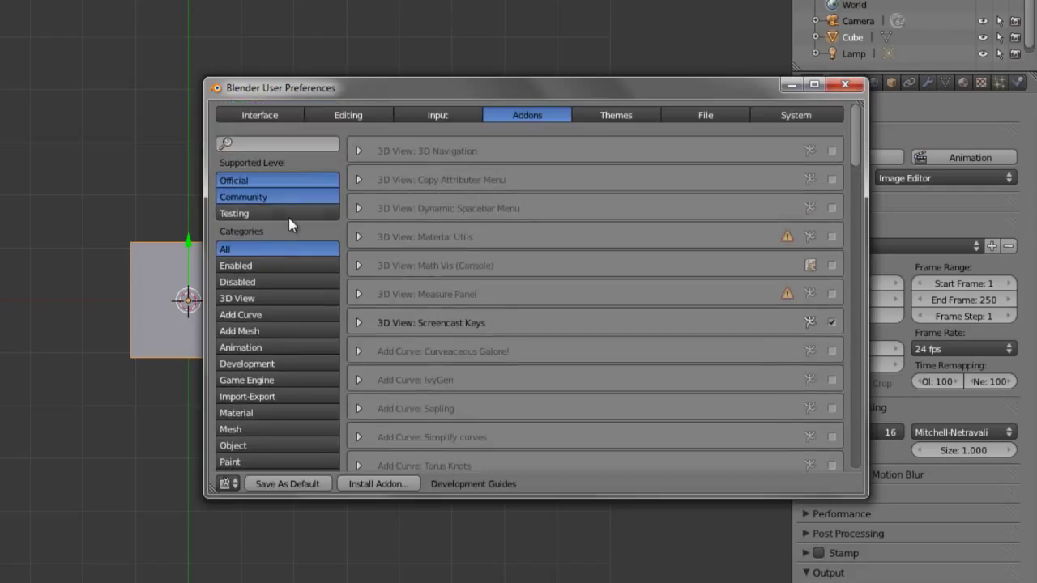
pyautogui.click(620, 115)
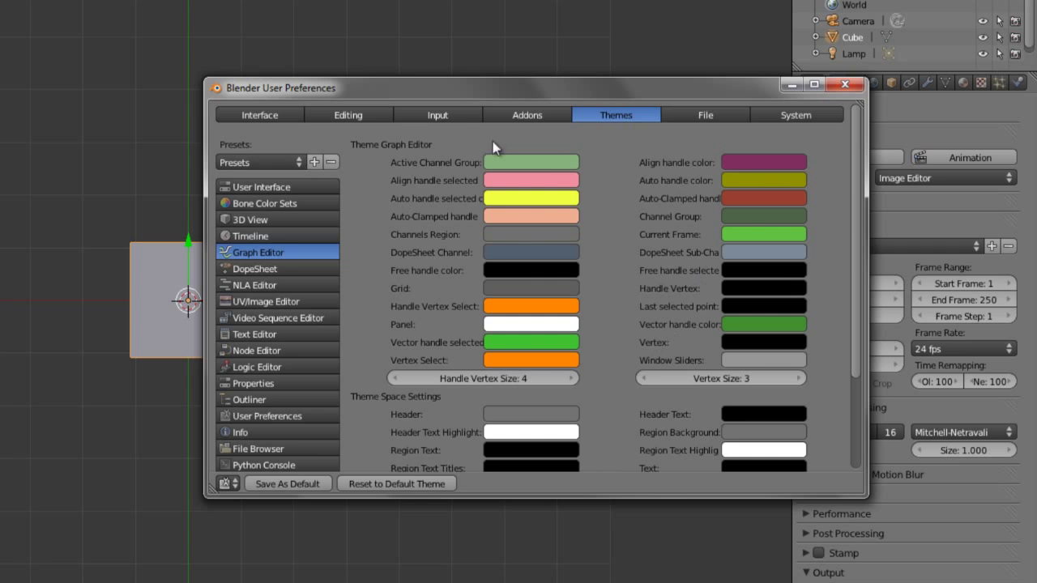
# Step: Show the 3D View theme colours and enlarge and reposition the preferences window
pyautogui.scroll(-3, 486, 231)
pyautogui.scroll(3, 486, 231)
pyautogui.click(277, 221)
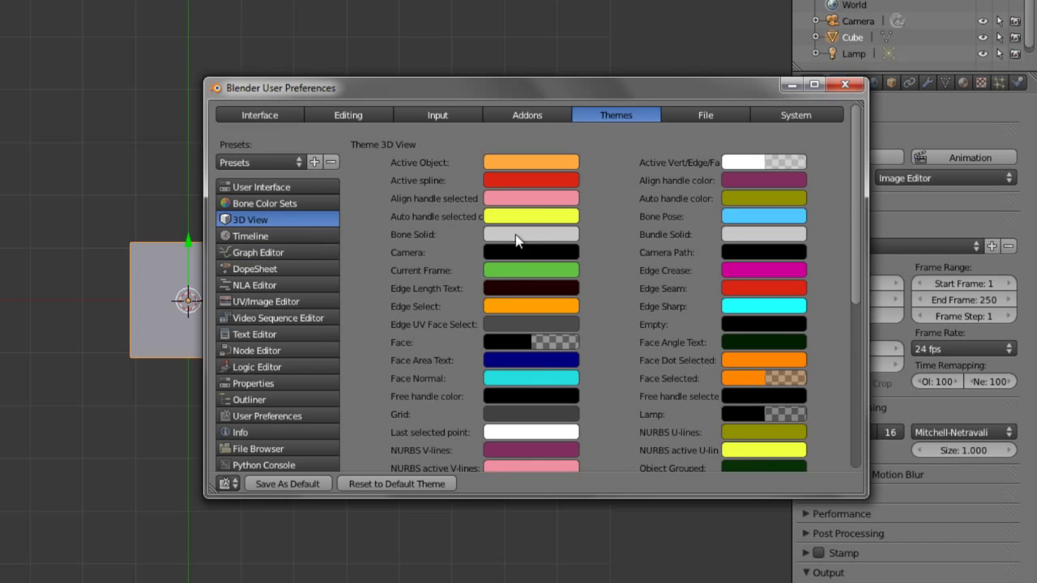
pyautogui.moveTo(512, 79); pyautogui.dragTo(535, 58)
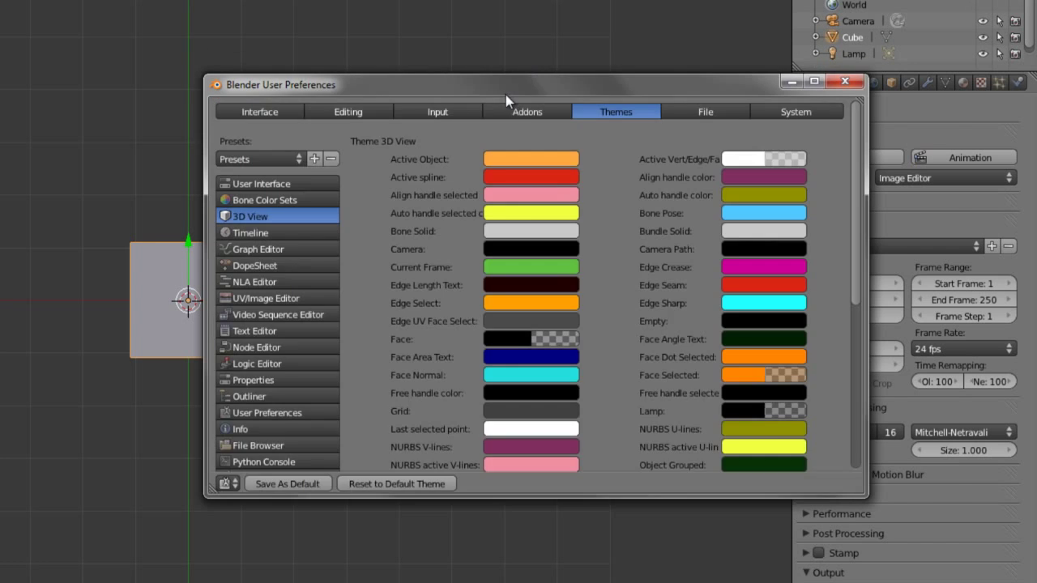
pyautogui.moveTo(508, 99); pyautogui.dragTo(584, 74)
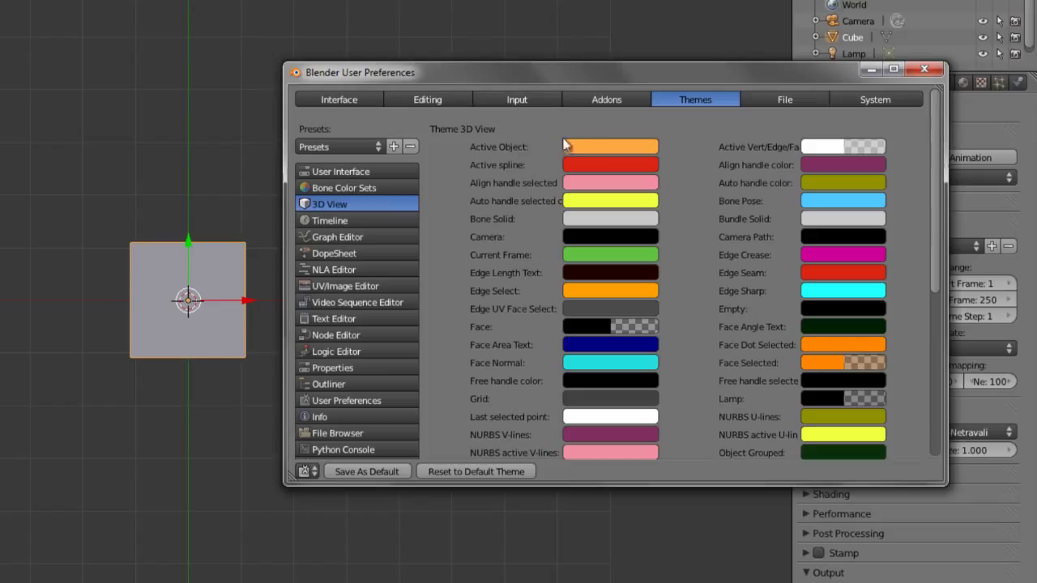
# Step: Try a different Active Object colour and scroll through the 3D View colours
pyautogui.click(597, 148)
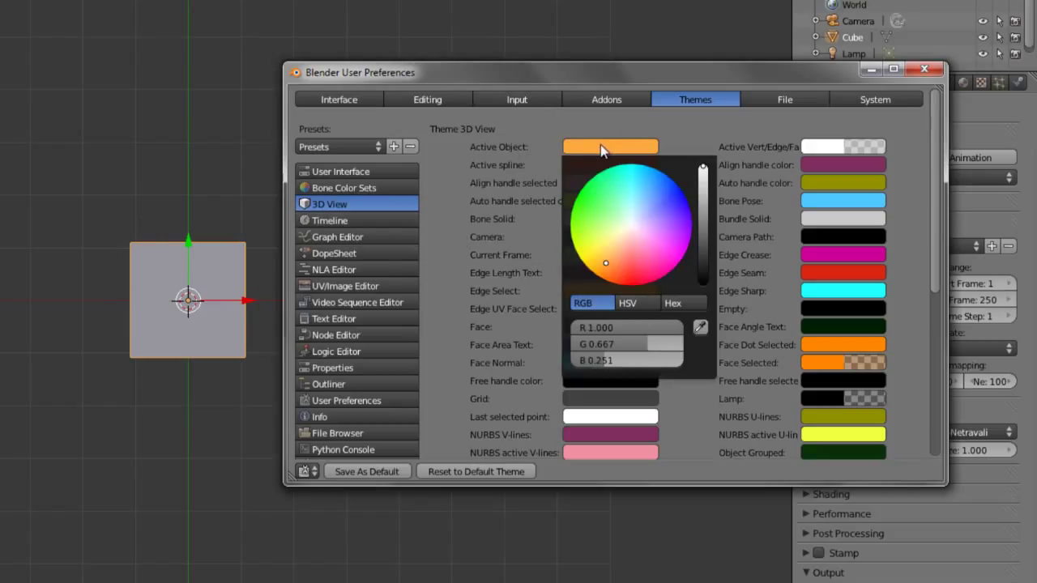
pyautogui.moveTo(625, 230)
pyautogui.mouseDown()
pyautogui.moveTo(682, 165)
pyautogui.moveTo(542, 200)
pyautogui.moveTo(520, 292)
pyautogui.moveTo(550, 340)
pyautogui.moveTo(539, 323)
pyautogui.mouseUp()
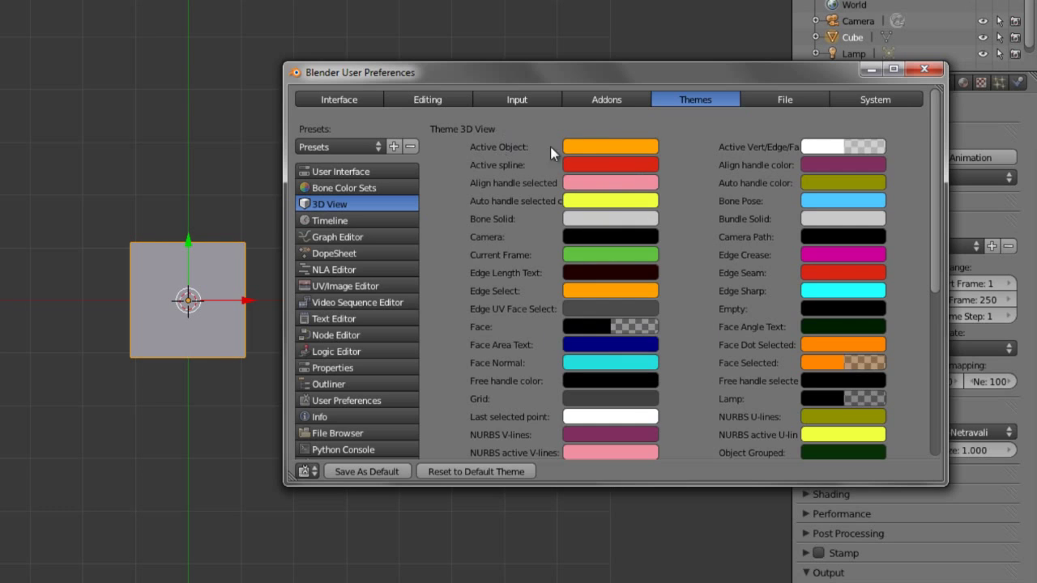
pyautogui.scroll(-10, 544, 166)
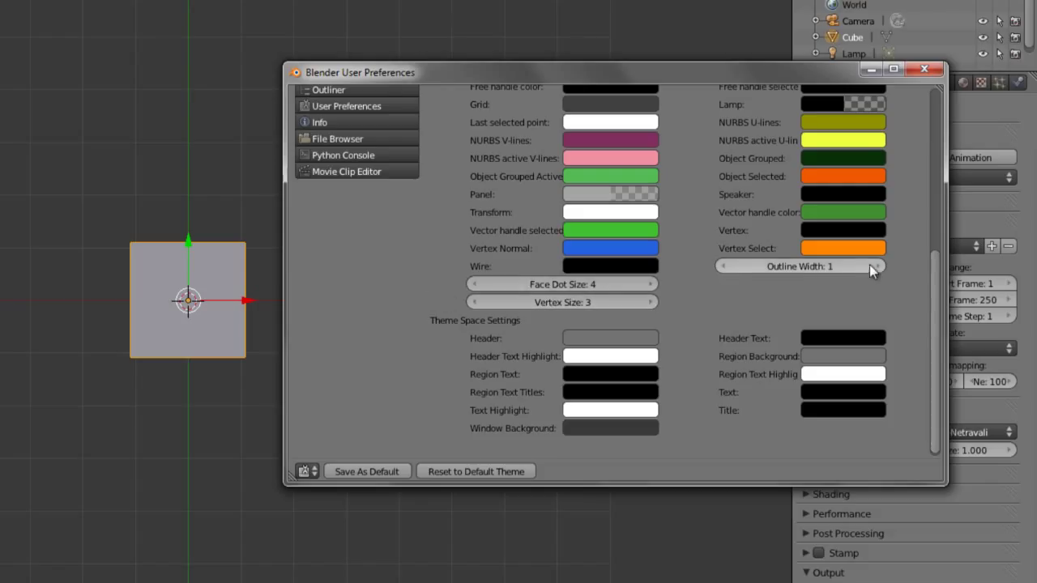
pyautogui.scroll(10, 546, 239)
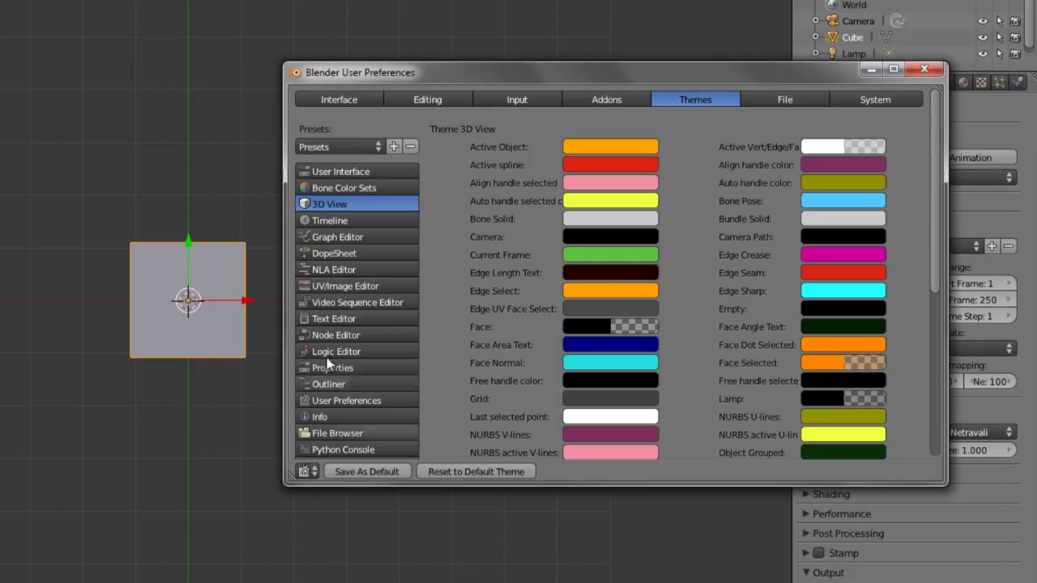
pyautogui.click(355, 145)
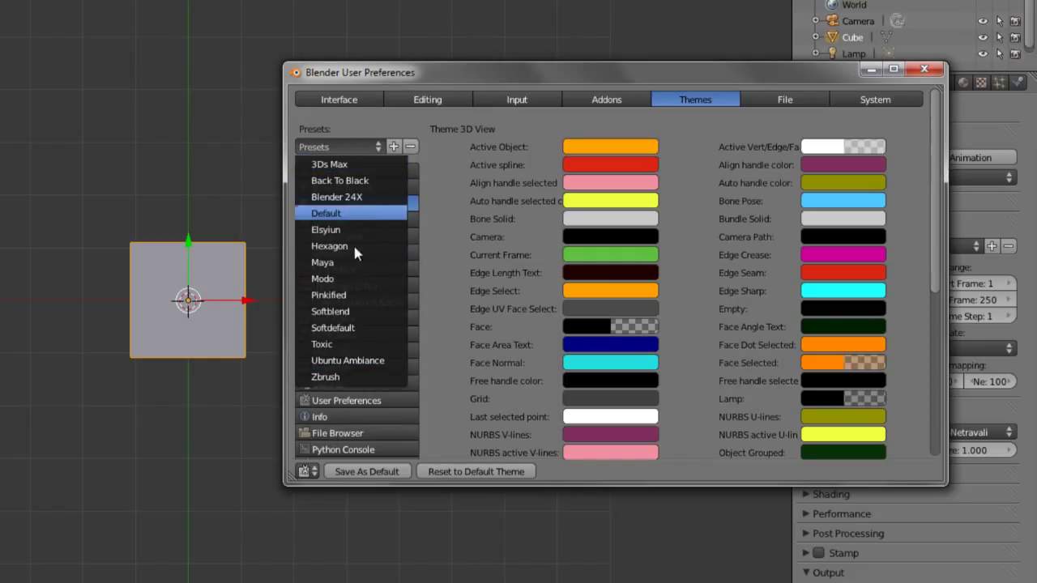
# Step: Try the Hexagon and Maya theme presets, settle on Zbrush, then open File preferences
pyautogui.click(351, 244)
pyautogui.click(348, 147)
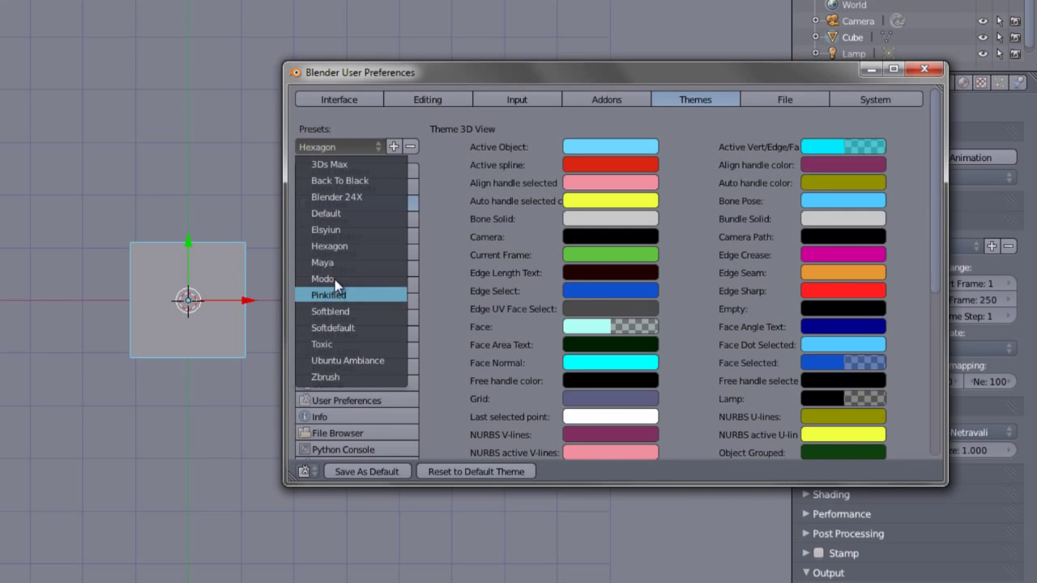
pyautogui.click(340, 262)
pyautogui.click(352, 145)
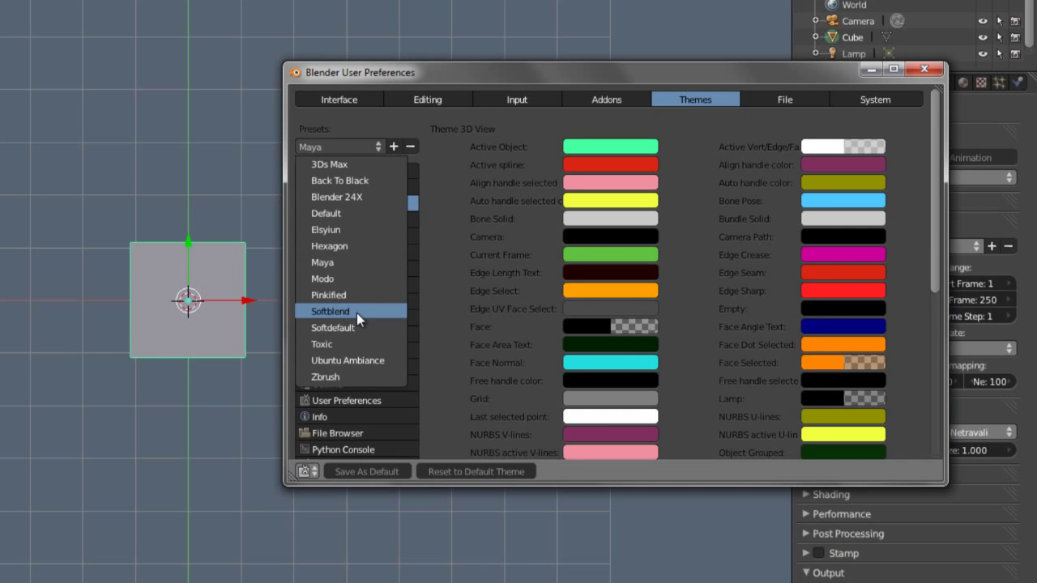
pyautogui.click(343, 376)
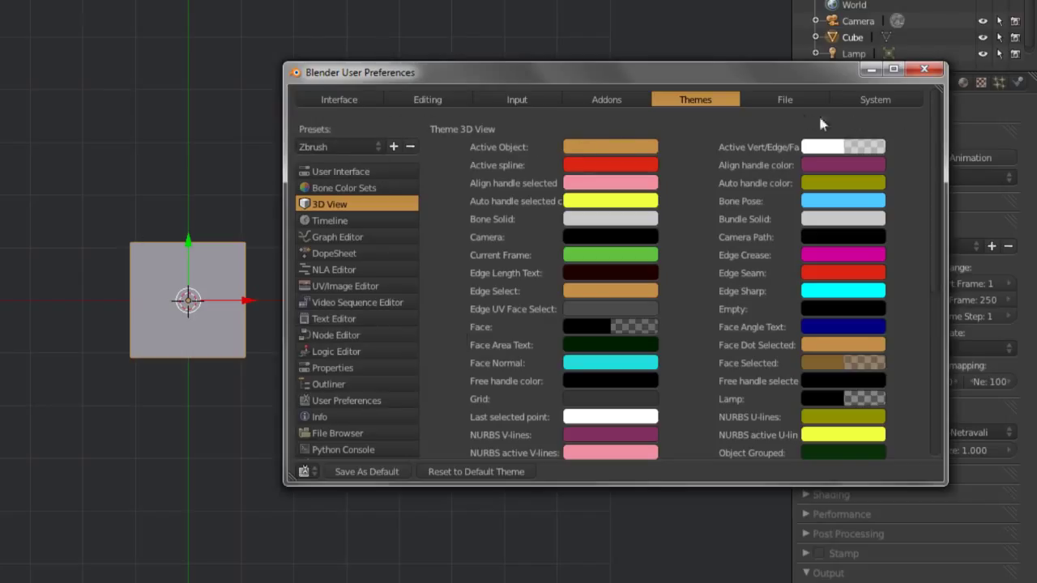
pyautogui.click(786, 100)
pyautogui.moveTo(770, 78); pyautogui.dragTo(730, 63)
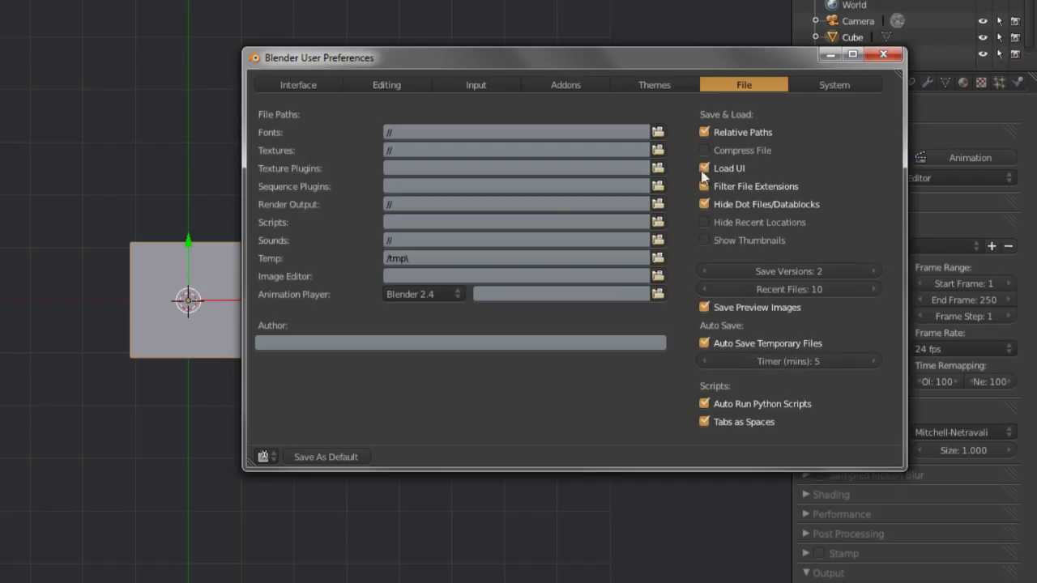
# Step: Show the System preferences, with DPI 72, OpenAL sound and OpenGL lighting settings
pyautogui.click(834, 86)
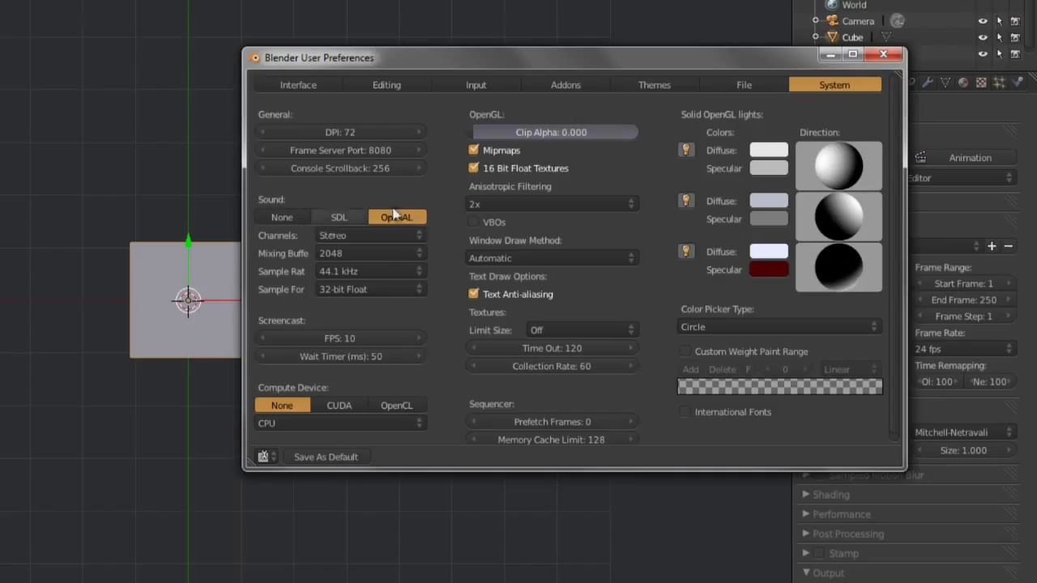
# Step: Look through the colour picker types, leaving Circle as the colour picker type
pyautogui.scroll(-1, 272, 375)
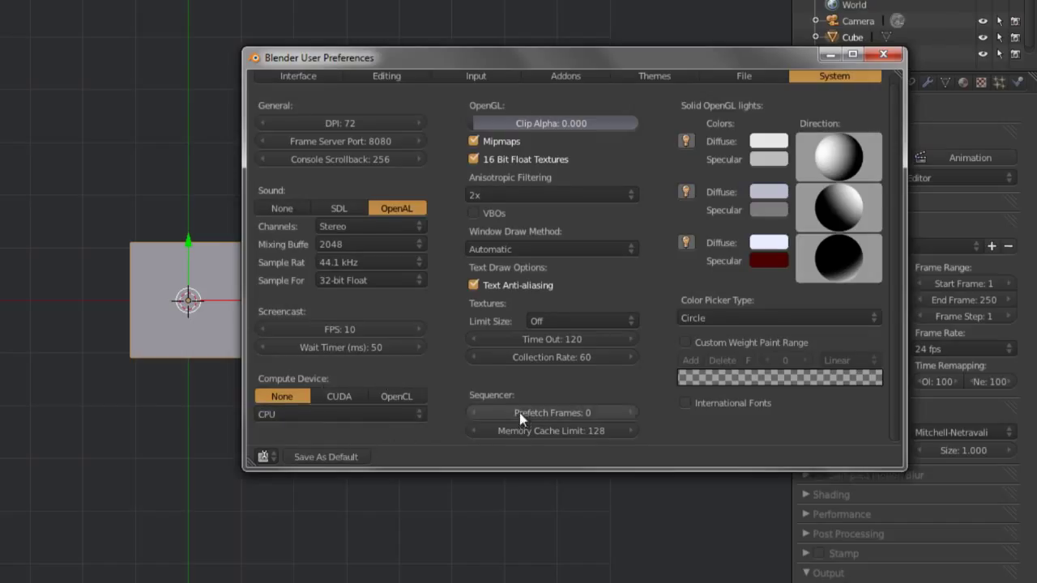
pyautogui.scroll(1, 519, 414)
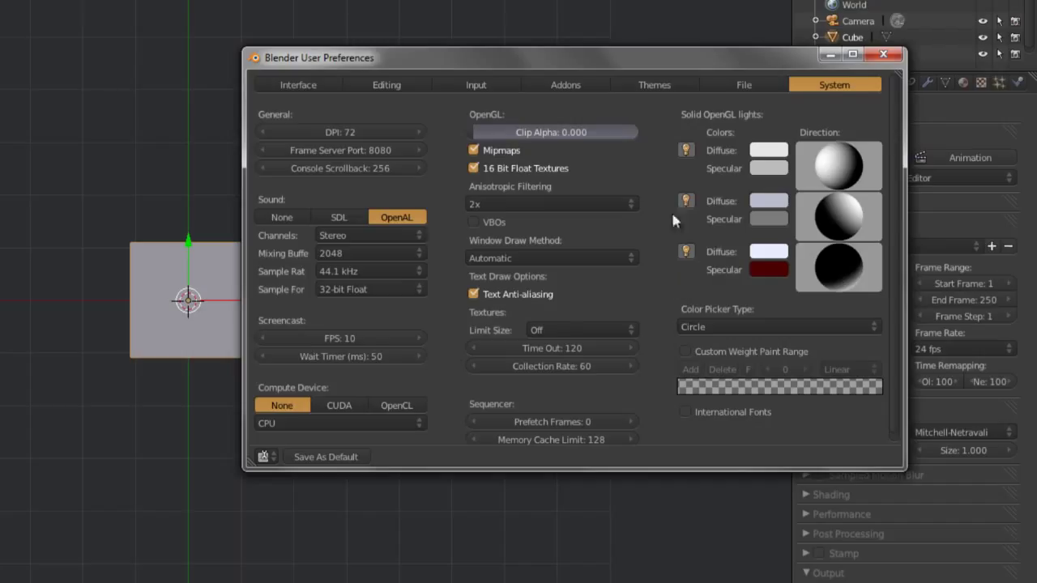
pyautogui.click(732, 327)
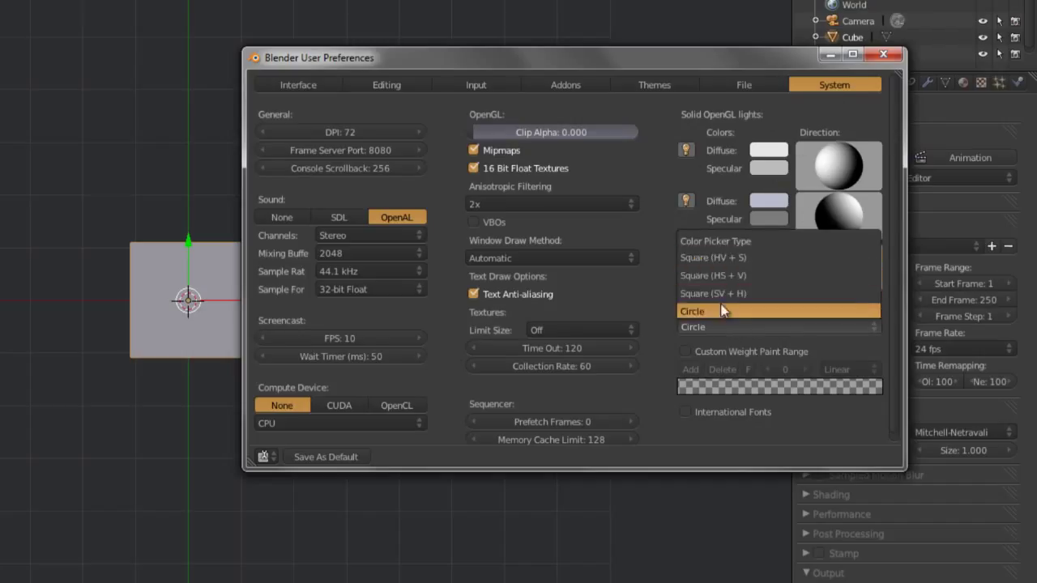
pyautogui.click(724, 311)
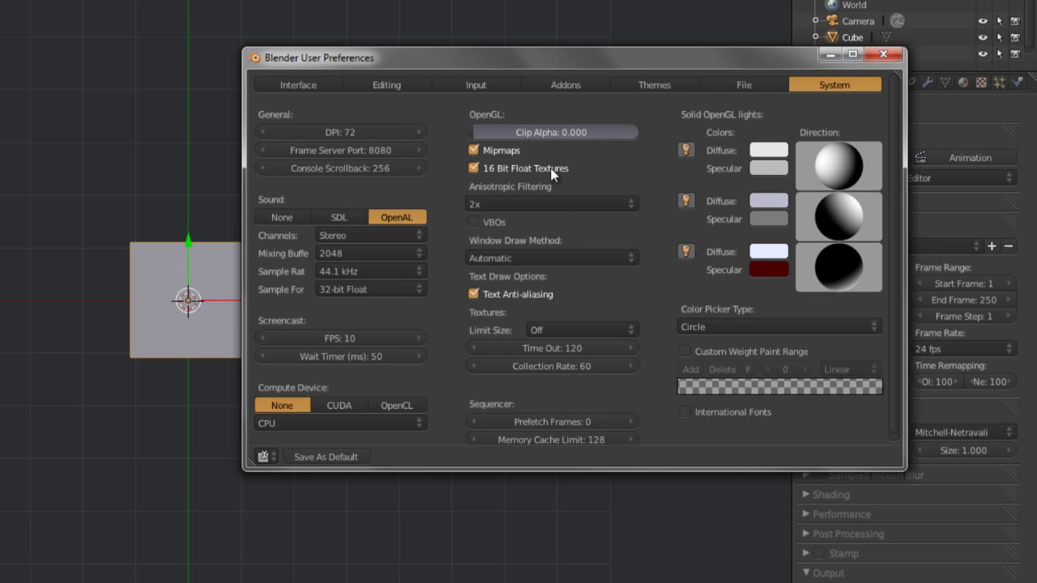
# Step: Review the window draw methods, keeping Automatic, then return to the Interface preferences
pyautogui.moveTo(527, 65); pyautogui.dragTo(347, 84)
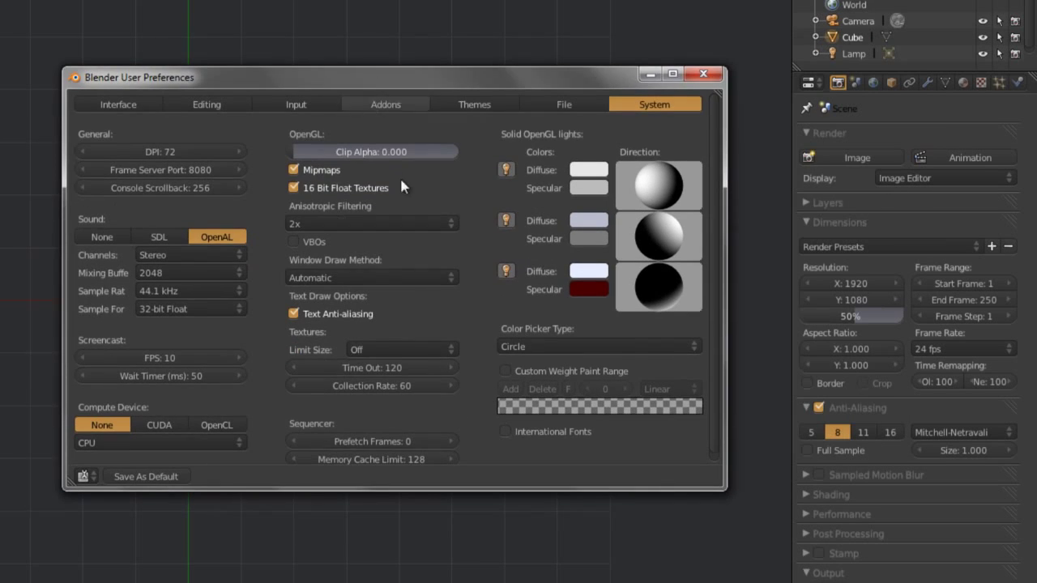
pyautogui.click(391, 277)
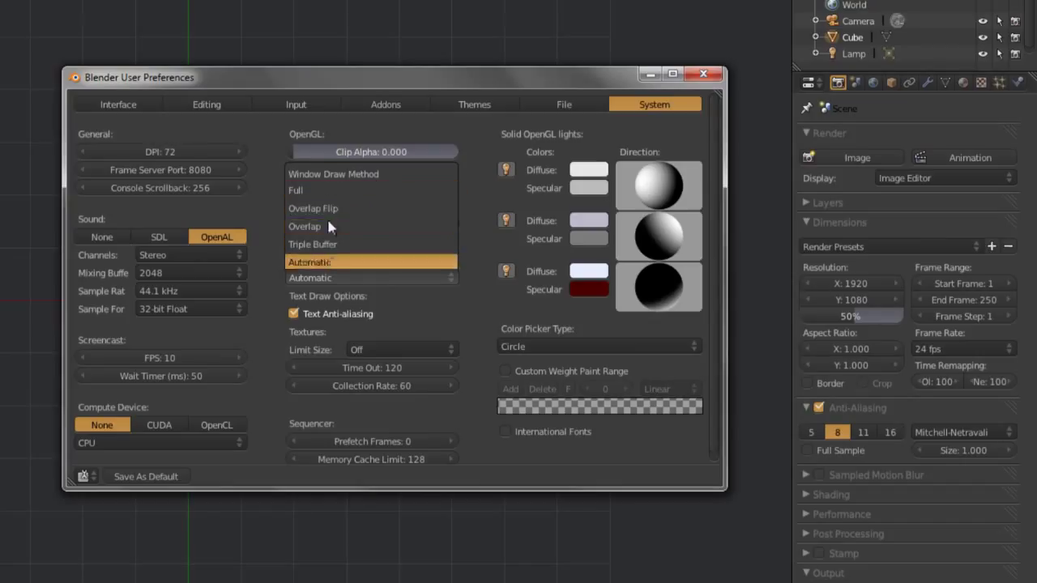
pyautogui.click(324, 261)
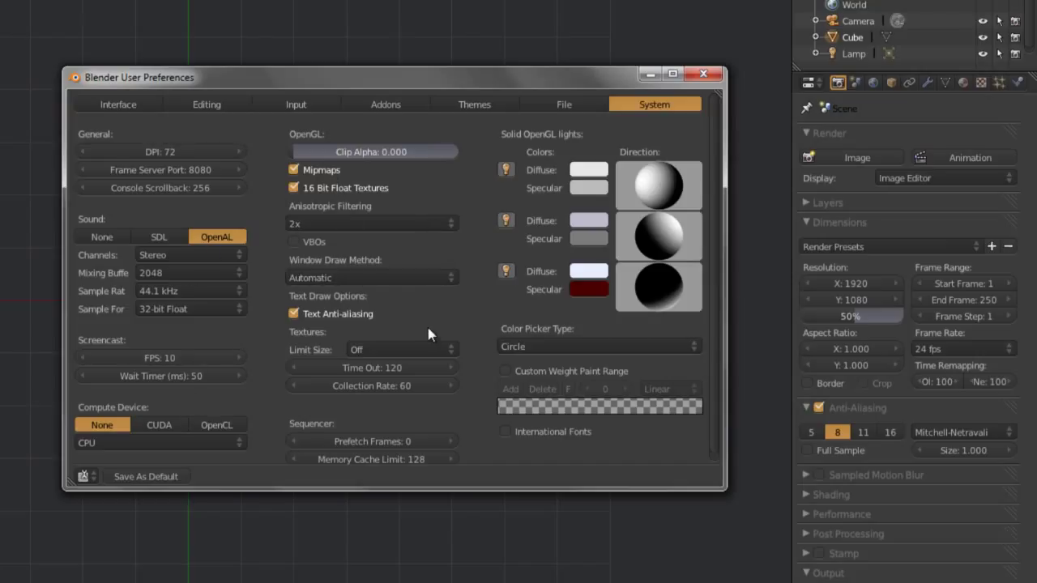
pyautogui.click(148, 109)
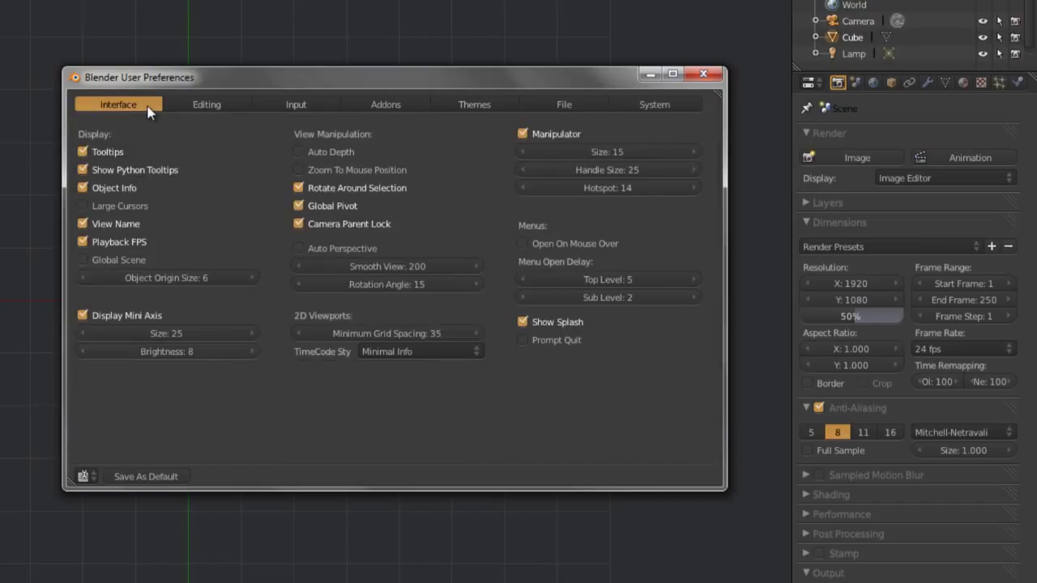